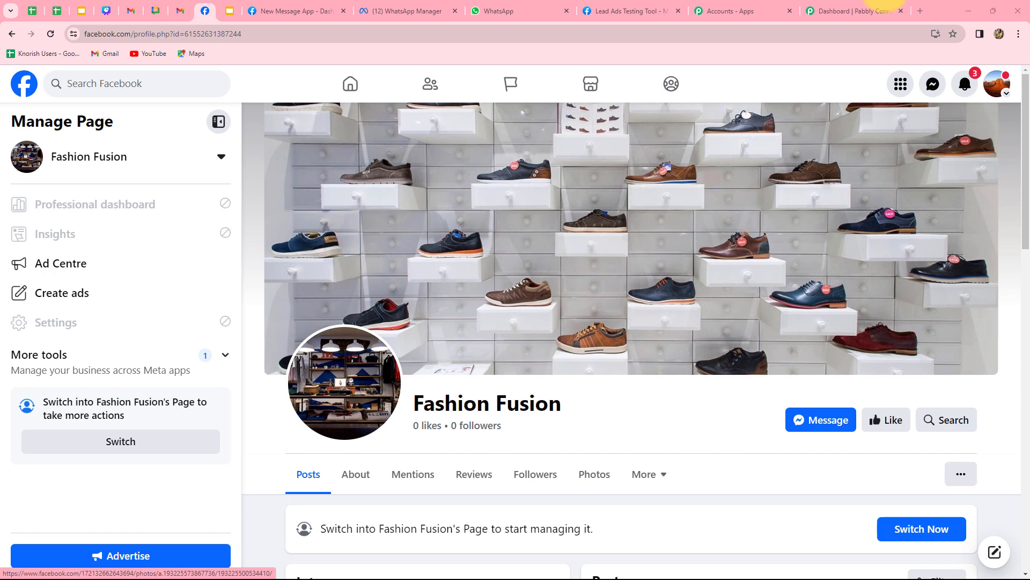
# - Switch from the Fashion Fusion Facebook page to the Pabbly Connect dashboard tab
pyautogui.click(843, 10)
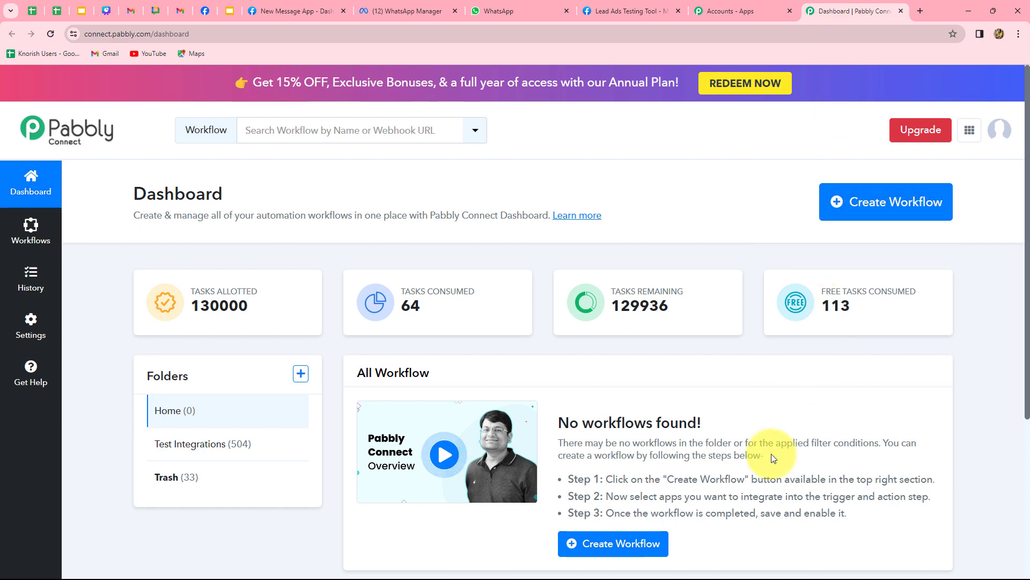
# - Create a workflow named 'Send Automated WhatsApp message to Facebook Leads Instantly' in Test Integrations
pyautogui.click(886, 210)
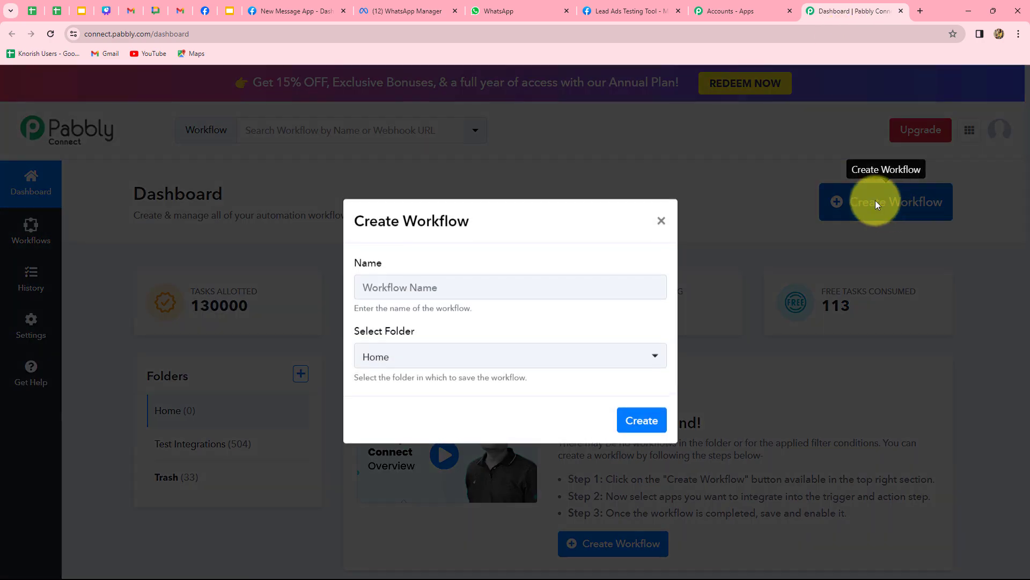
pyautogui.click(424, 292)
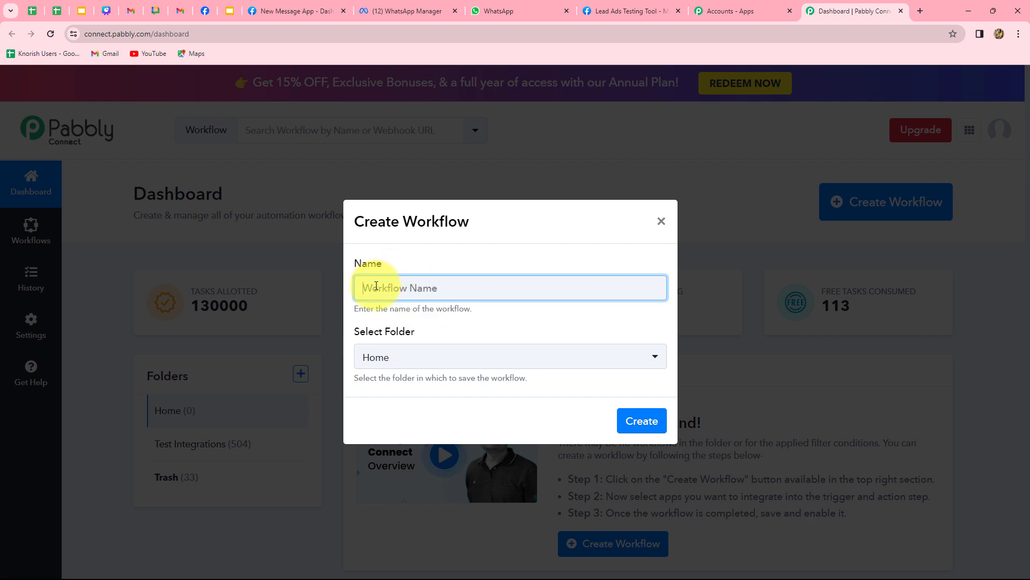
pyautogui.write('Send Automated WhatsApp message to Facebook Leads Instant')
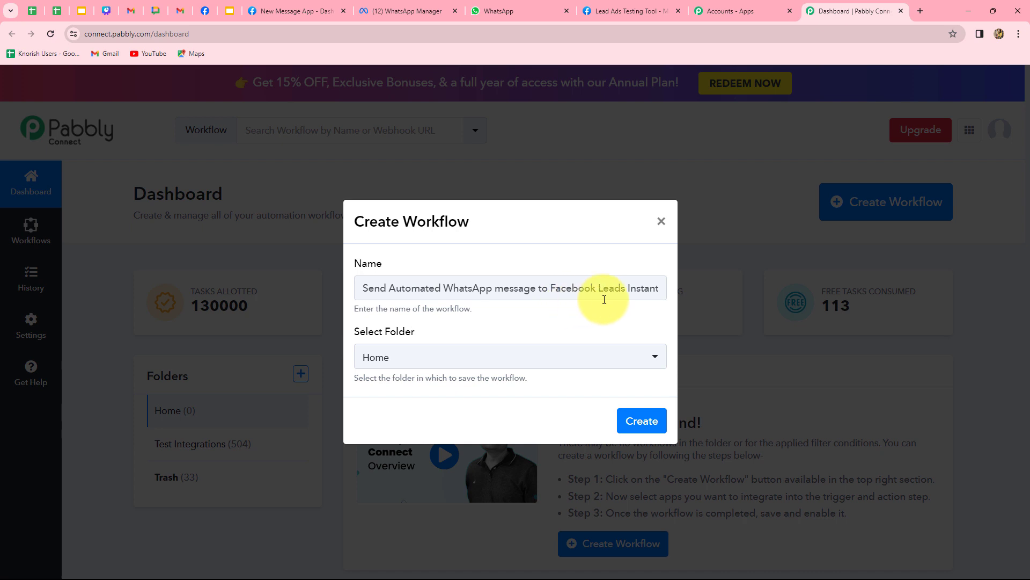
pyautogui.click(441, 359)
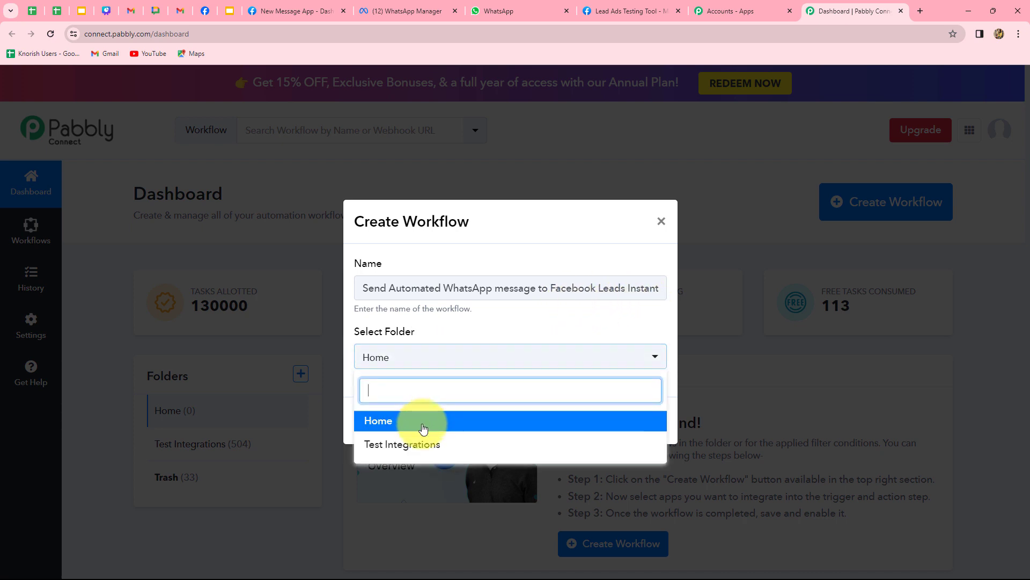
pyautogui.click(405, 443)
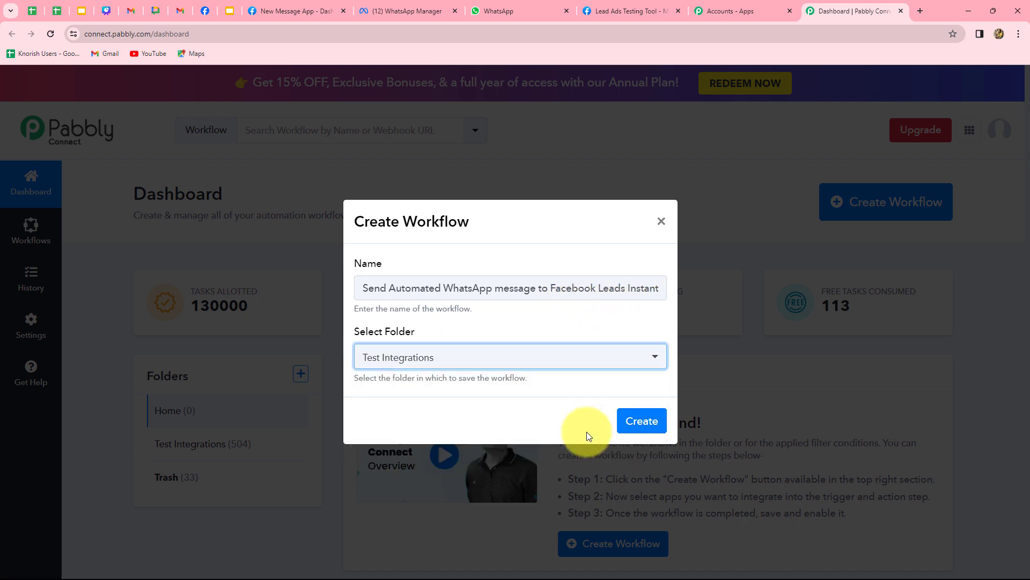
pyautogui.click(642, 424)
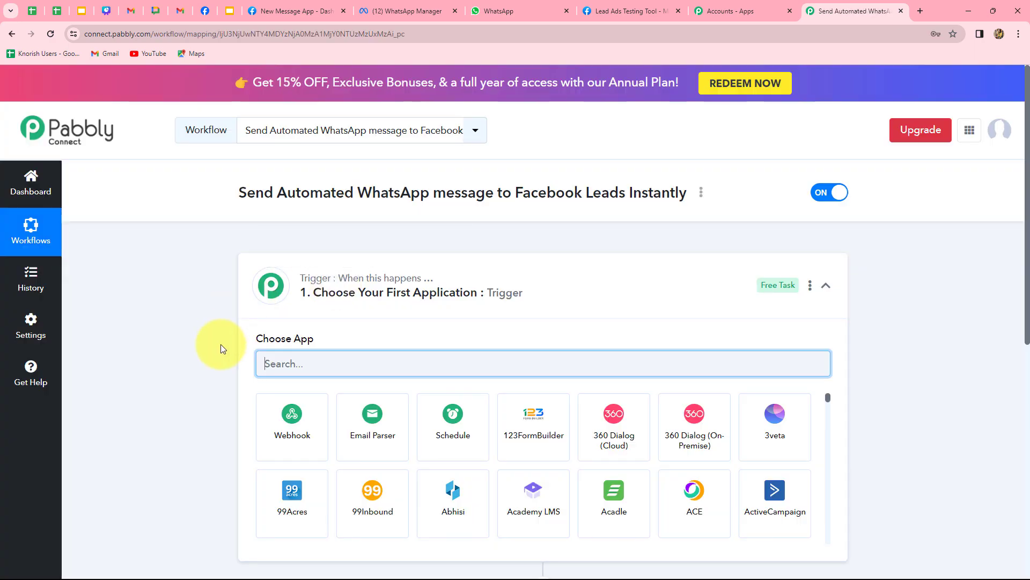
# - Search 'Face' and set Facebook Lead Ads with the New Lead (Instant) event as the trigger
pyautogui.scroll(-3, 220, 344)
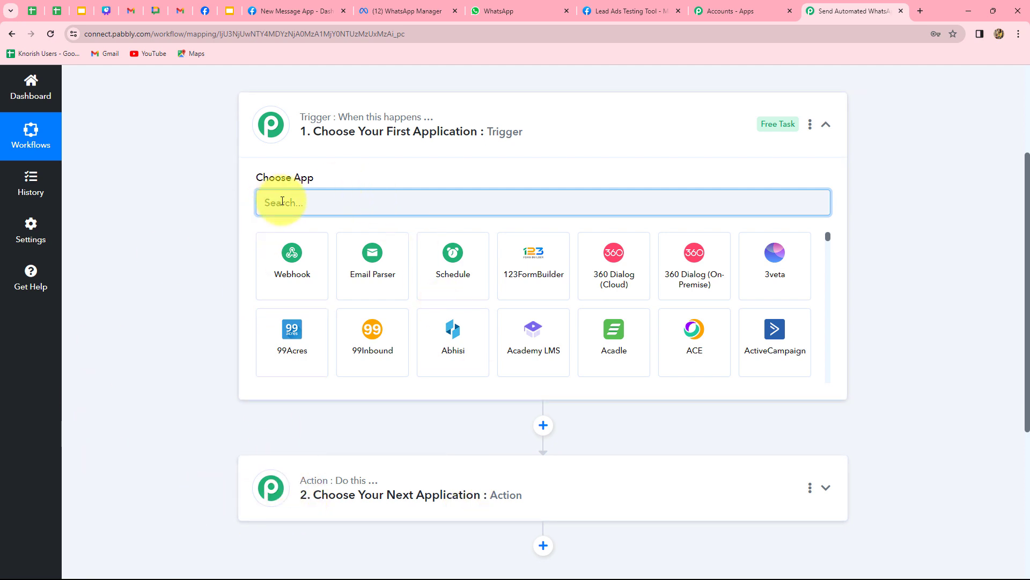
pyautogui.write('Face')
pyautogui.click(371, 259)
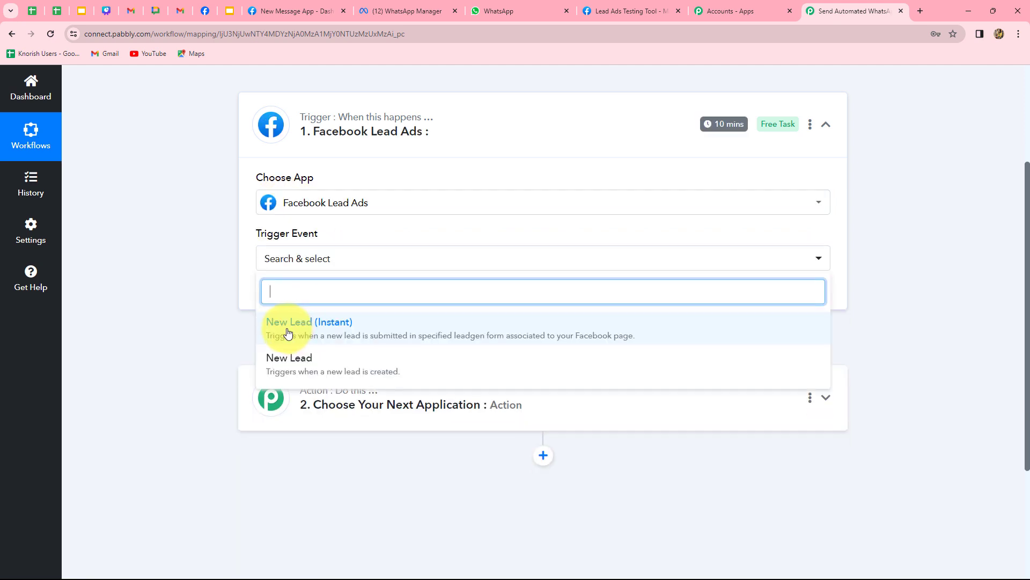
pyautogui.click(313, 334)
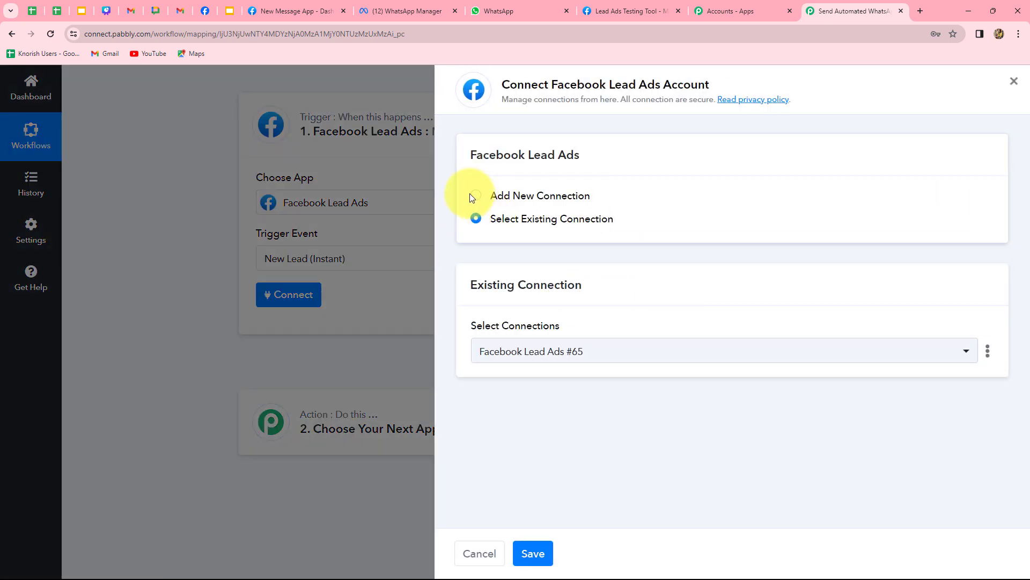
# - Authorize a new Facebook Lead Ads connection, then view the Fashion Fusion Facebook page
pyautogui.click(471, 196)
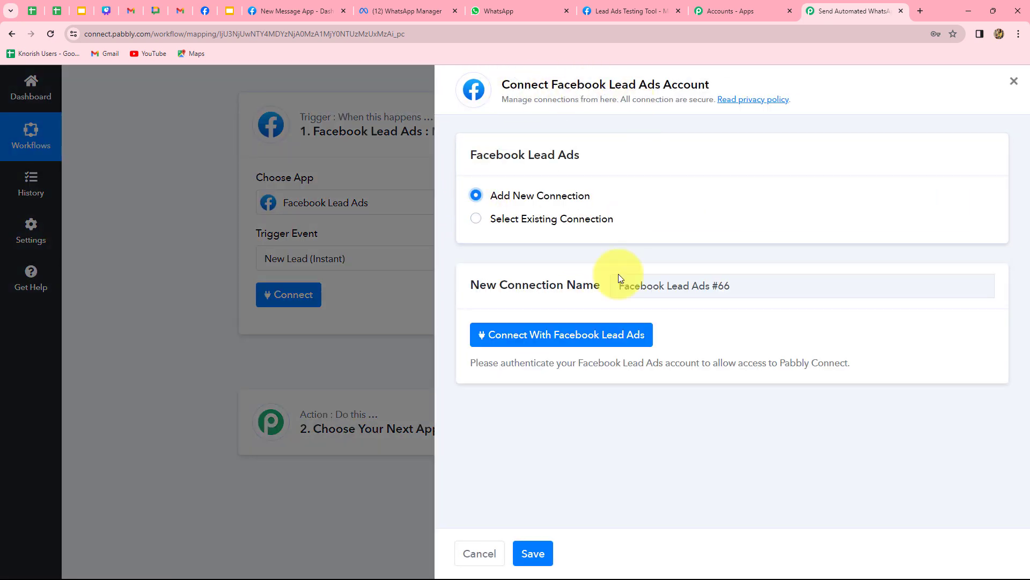
pyautogui.click(582, 341)
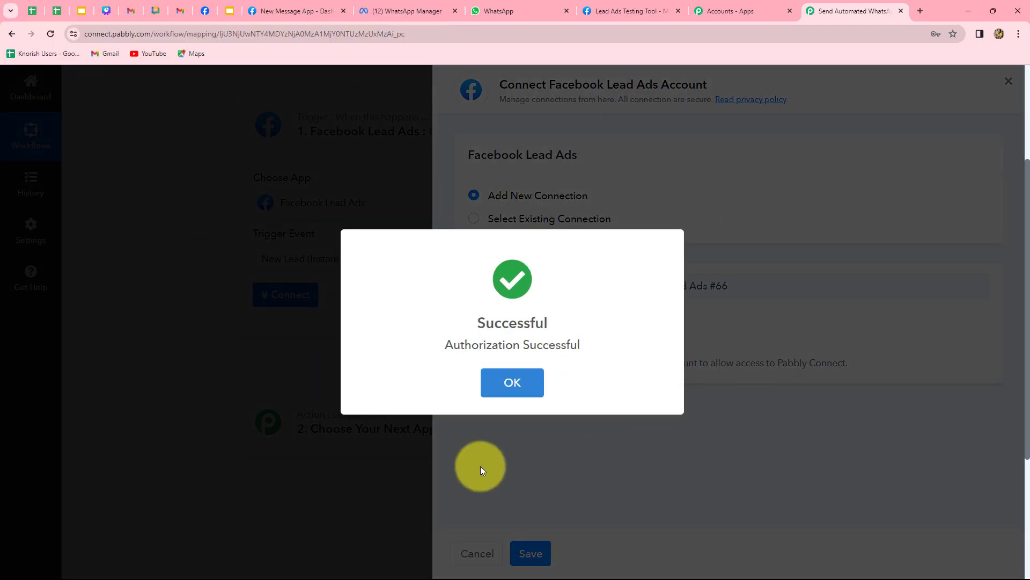
pyautogui.click(481, 466)
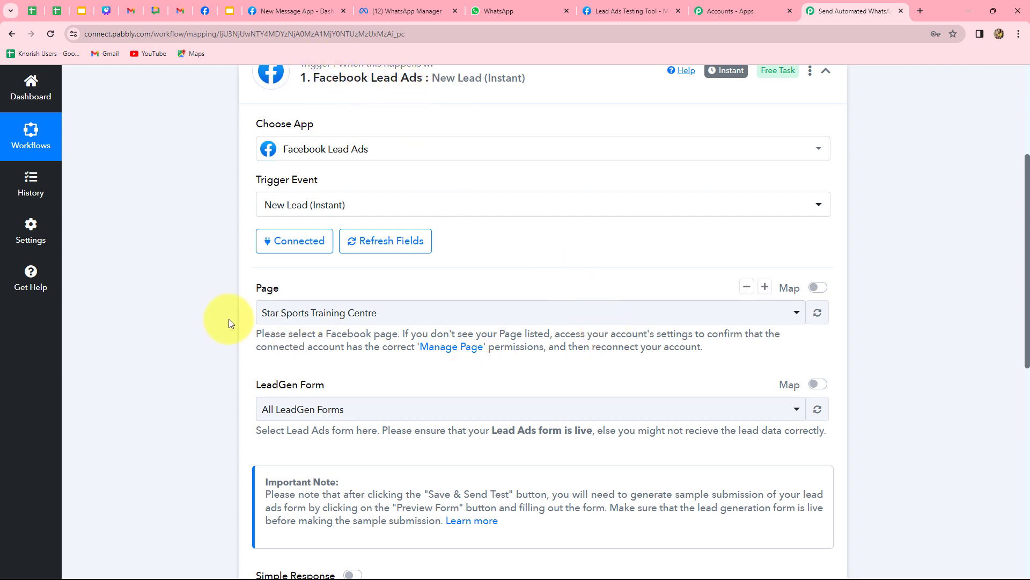
pyautogui.click(203, 16)
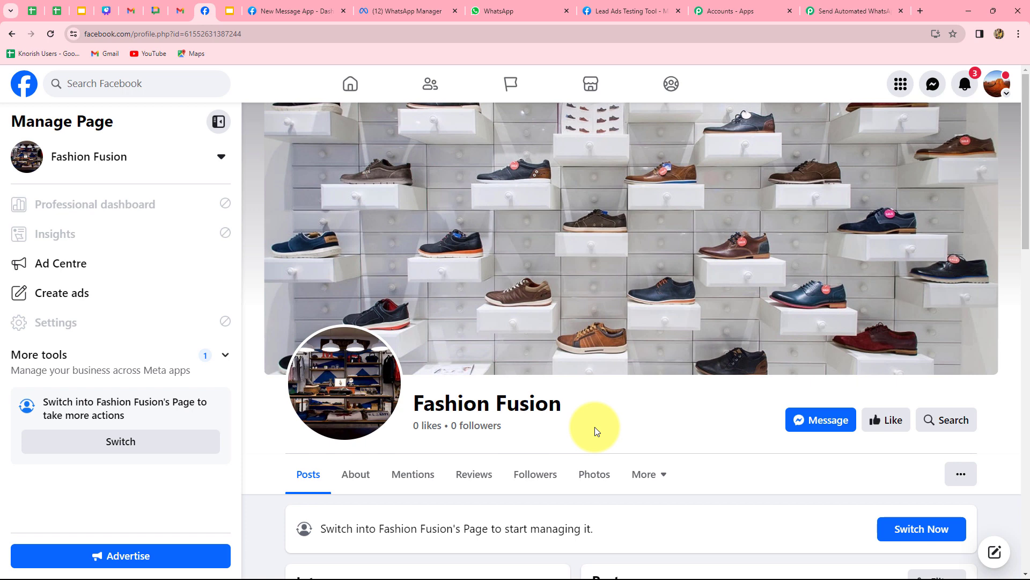
# - Back in the workflow, search 'fas' and select Fashion Fusion as the trigger's page
pyautogui.click(814, 12)
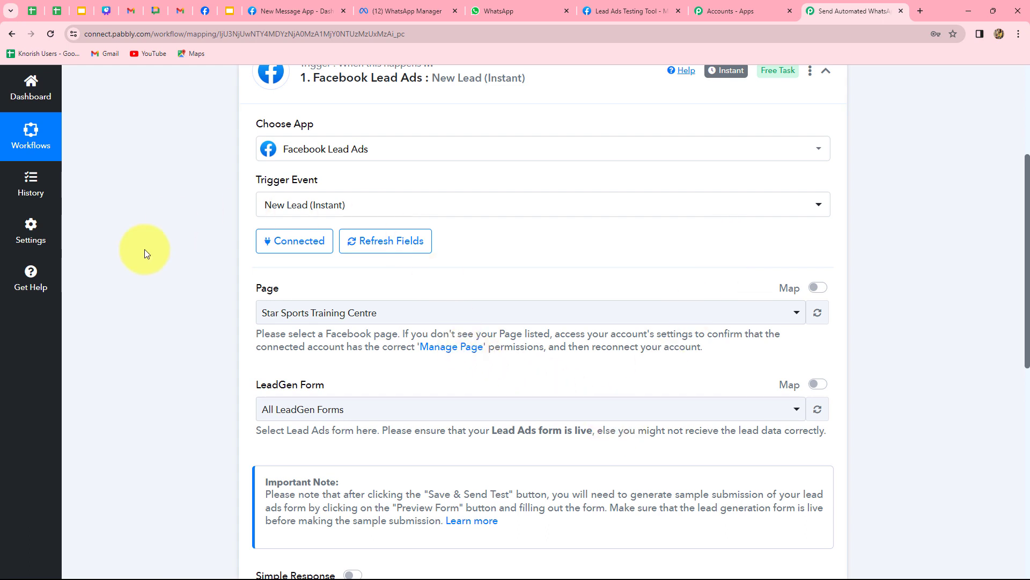
pyautogui.click(382, 314)
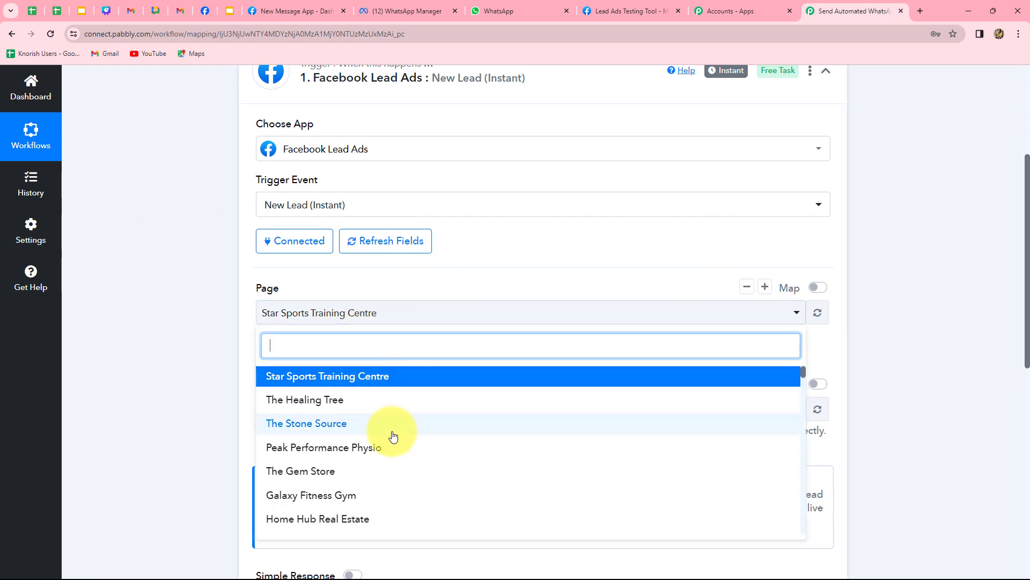
pyautogui.write('fas')
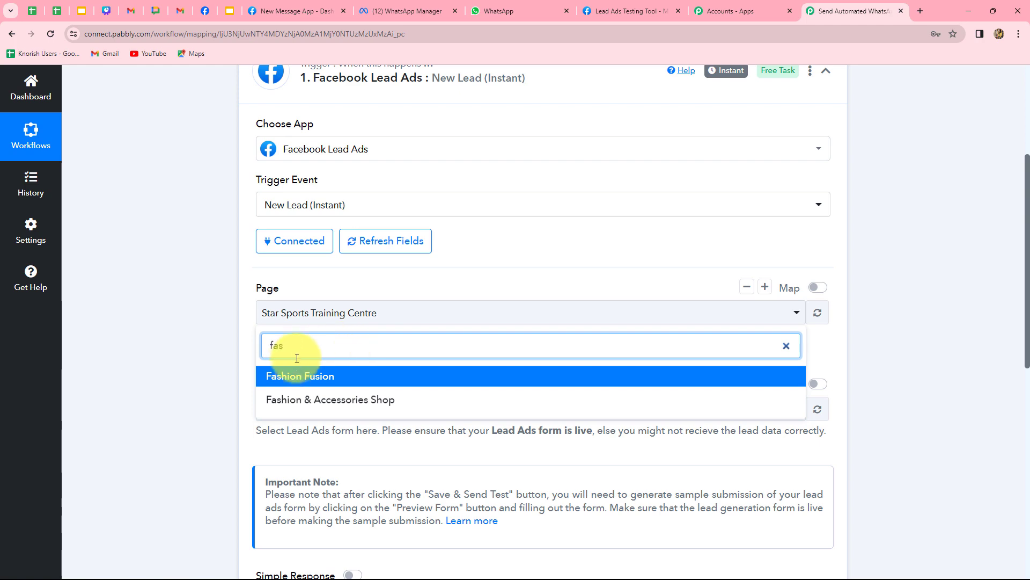
pyautogui.click(287, 376)
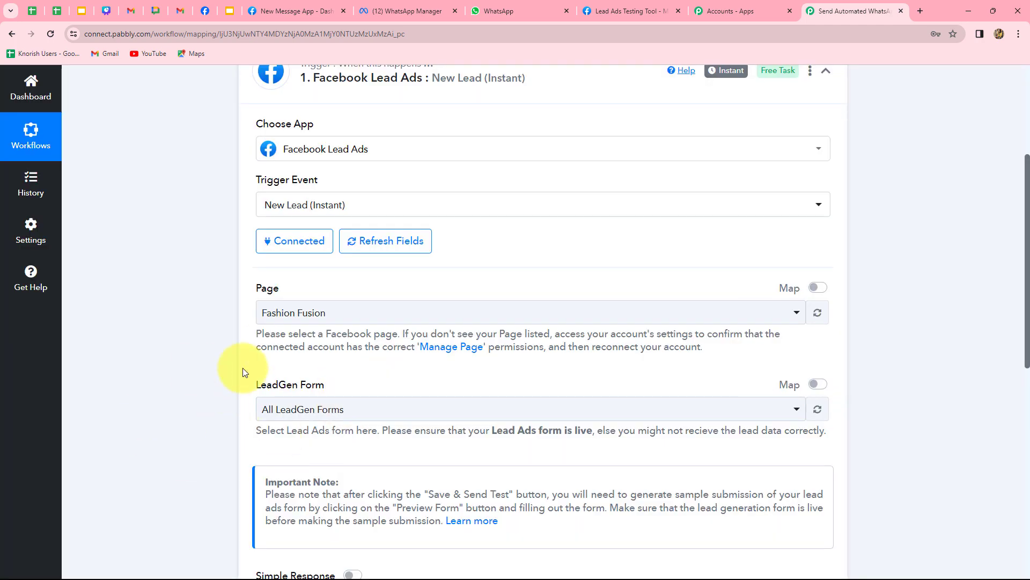
# - Choose New Contact Form as the LeadGen form, then save and send a test request
pyautogui.scroll(-1, 341, 424)
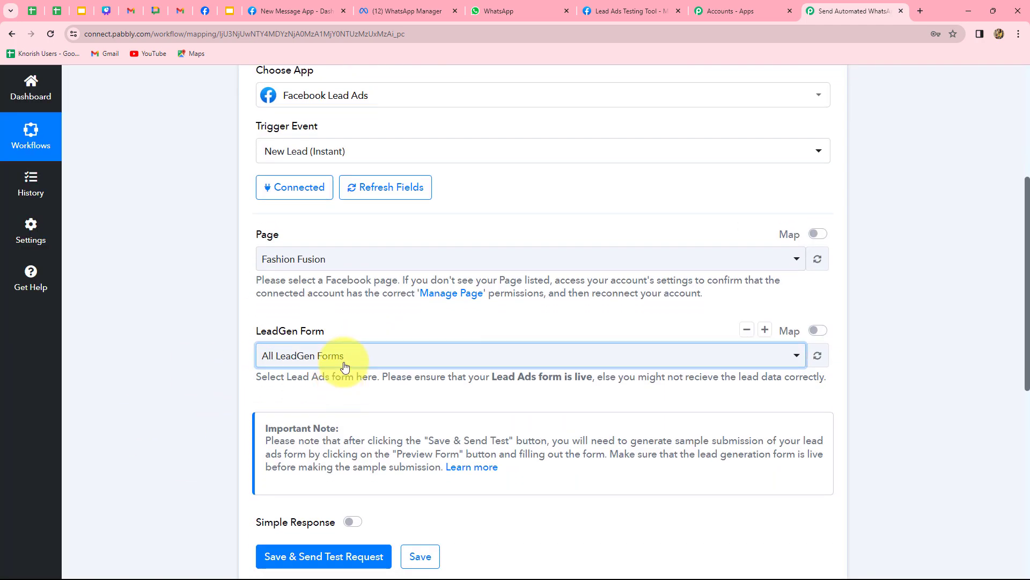
pyautogui.click(344, 356)
pyautogui.click(307, 450)
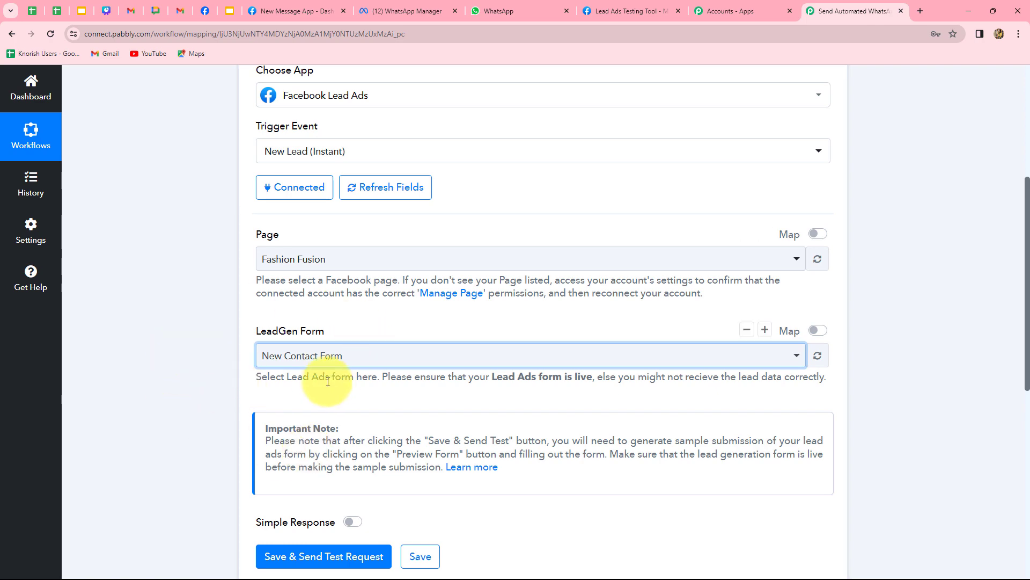
pyautogui.scroll(-4, 338, 432)
pyautogui.click(321, 343)
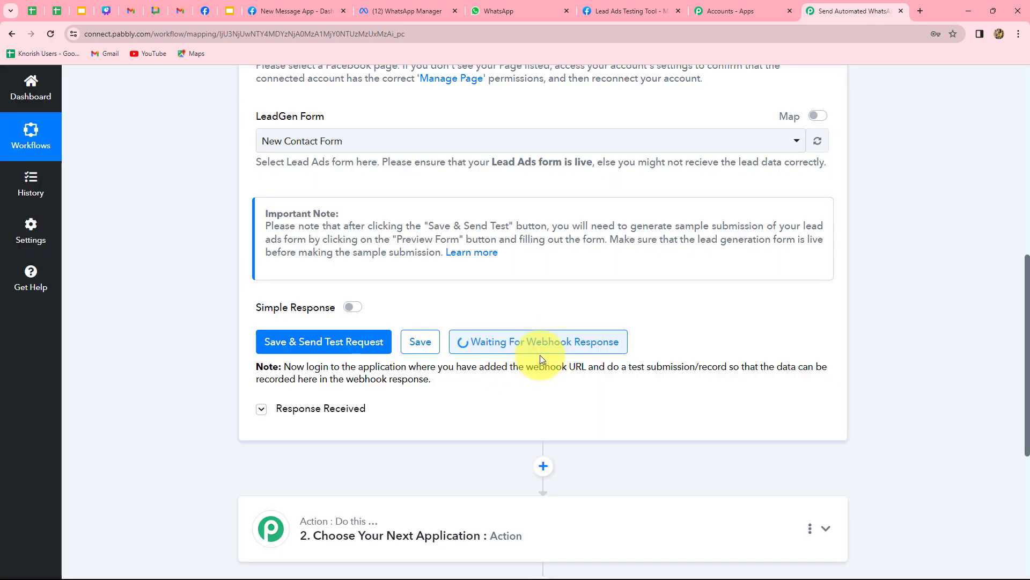
# - Scroll up while the trigger waits for the webhook test response
pyautogui.scroll(2, 557, 368)
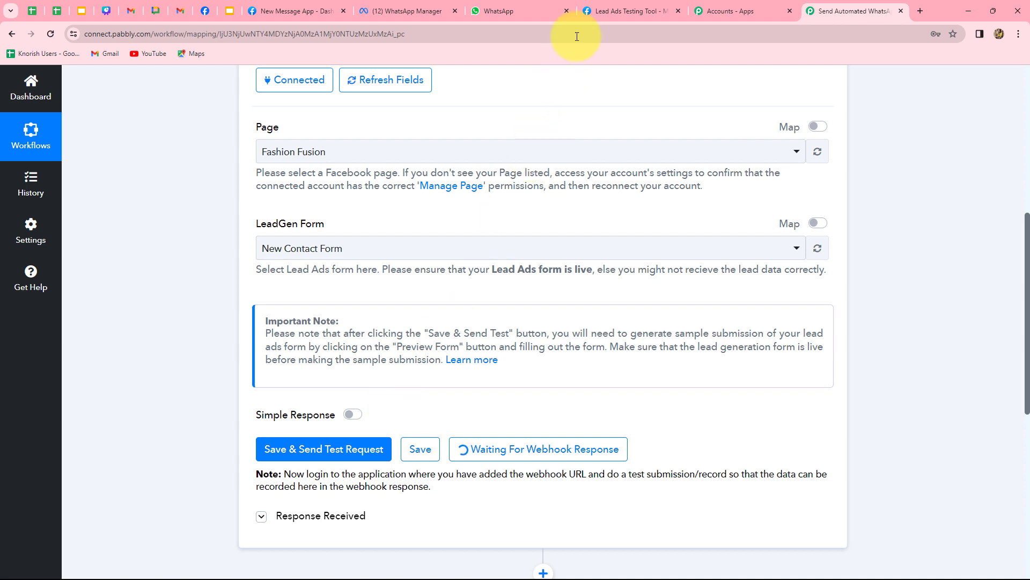
# - Submit the filled test lead in the Lead Ads Testing Tool and return to Pabbly
pyautogui.click(615, 10)
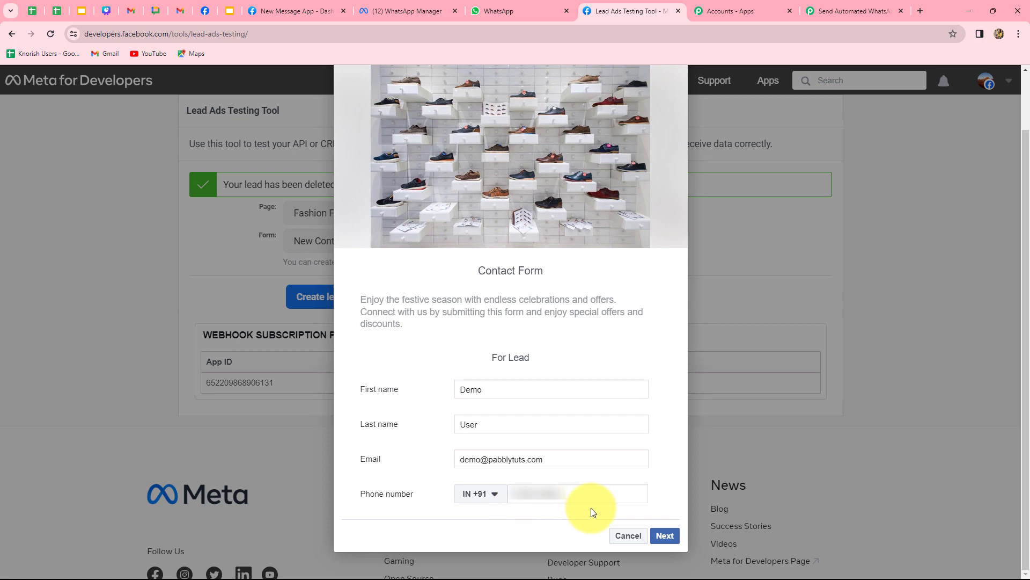
pyautogui.click(666, 536)
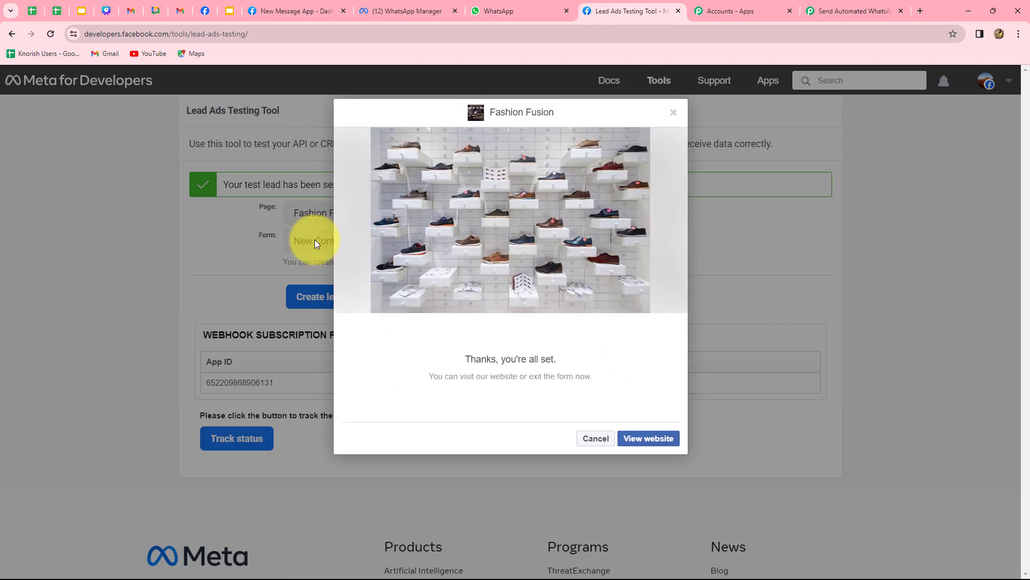
pyautogui.click(848, 10)
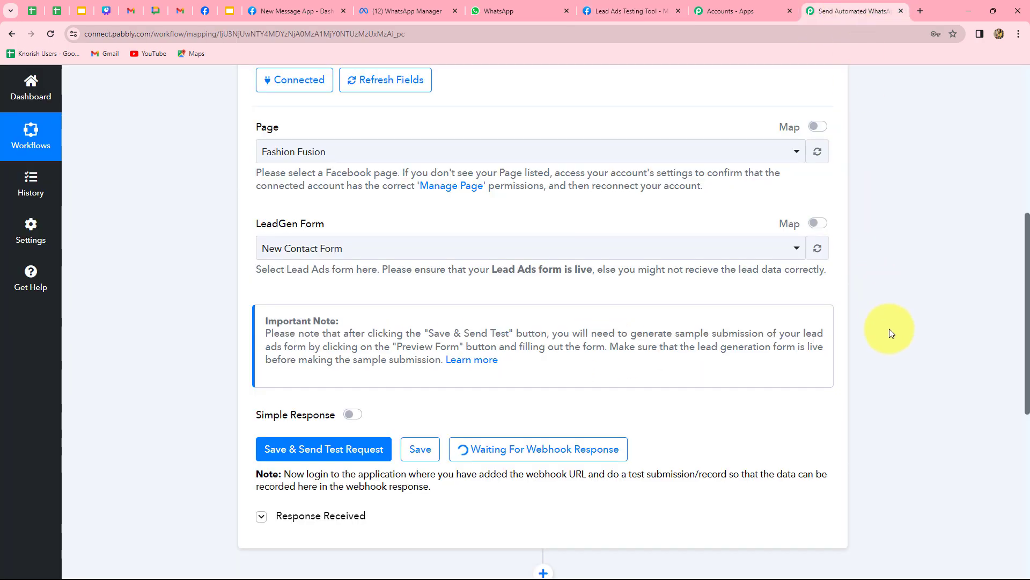
# - Review the test lead's fields in Response Received and expand the action step
pyautogui.scroll(-2, 890, 328)
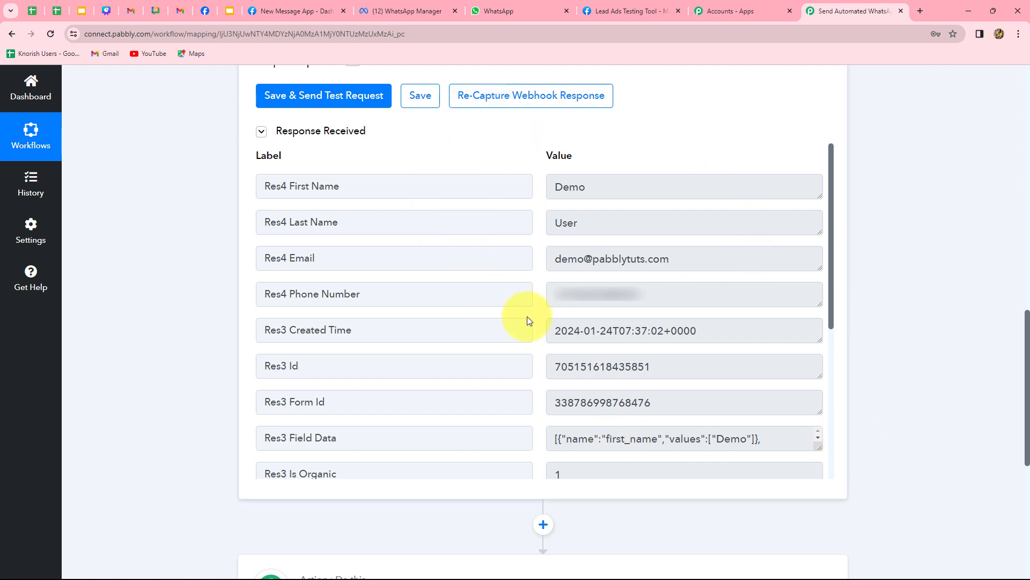
pyautogui.scroll(-5, 996, 344)
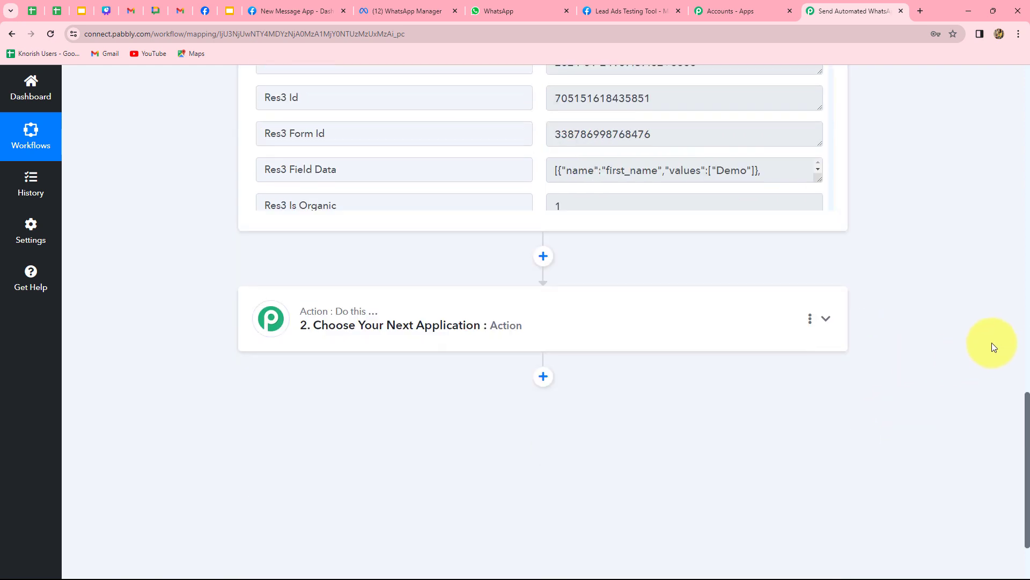
pyautogui.click(556, 334)
# - Search 'Wha' and select WhatsApp Cloud API as the action app
pyautogui.click(324, 298)
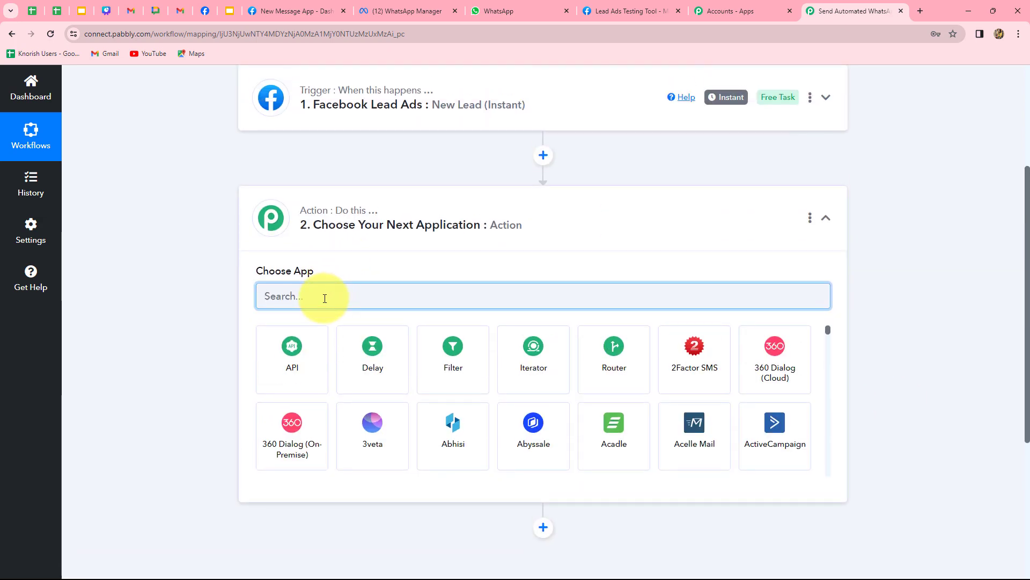
pyautogui.write('Wha')
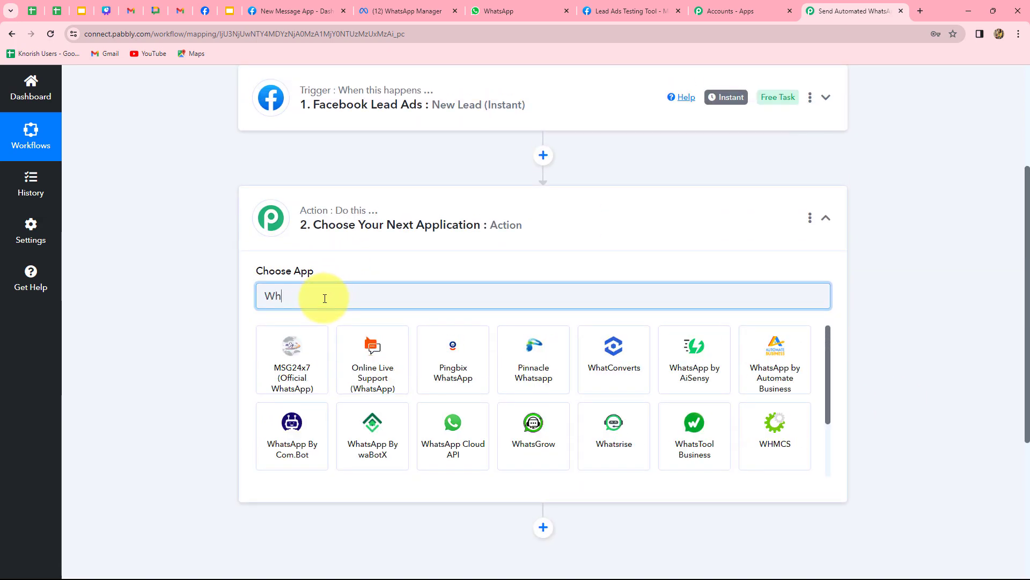
pyautogui.click(450, 445)
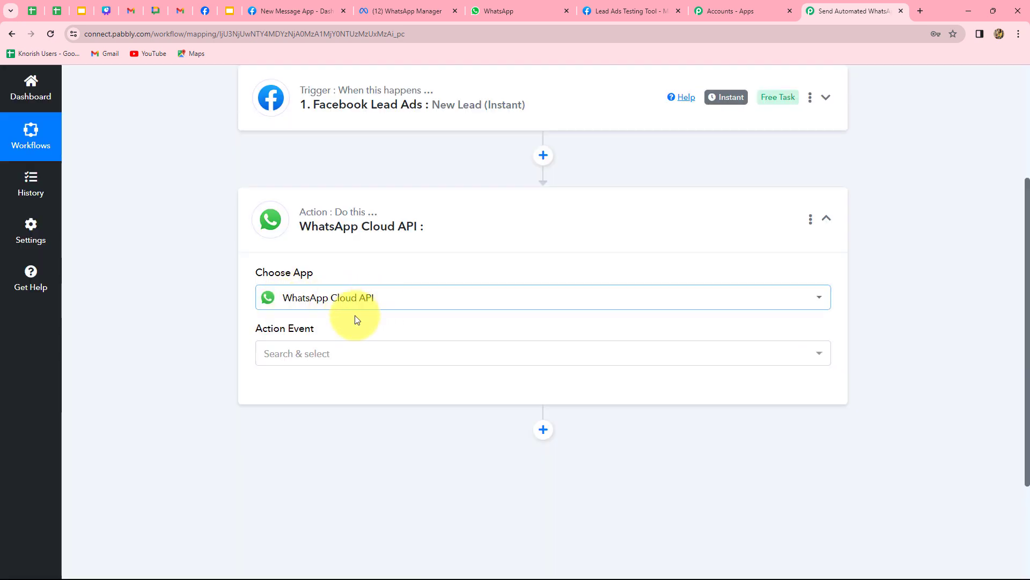
# - Set the action event to Send Template Message and save the existing WhatsApp Cloud API #8 connection
pyautogui.click(343, 355)
pyautogui.click(299, 425)
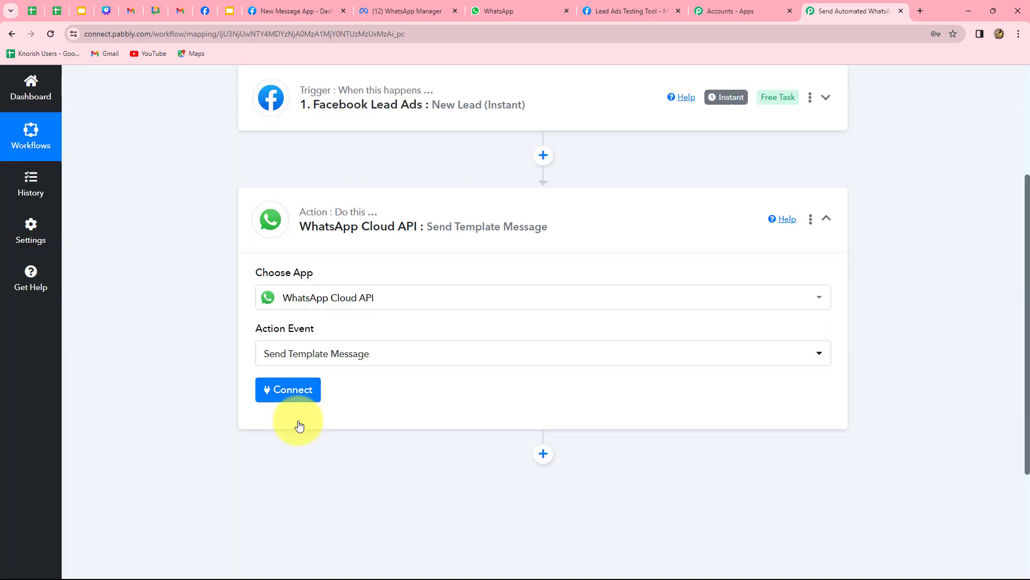
pyautogui.click(288, 390)
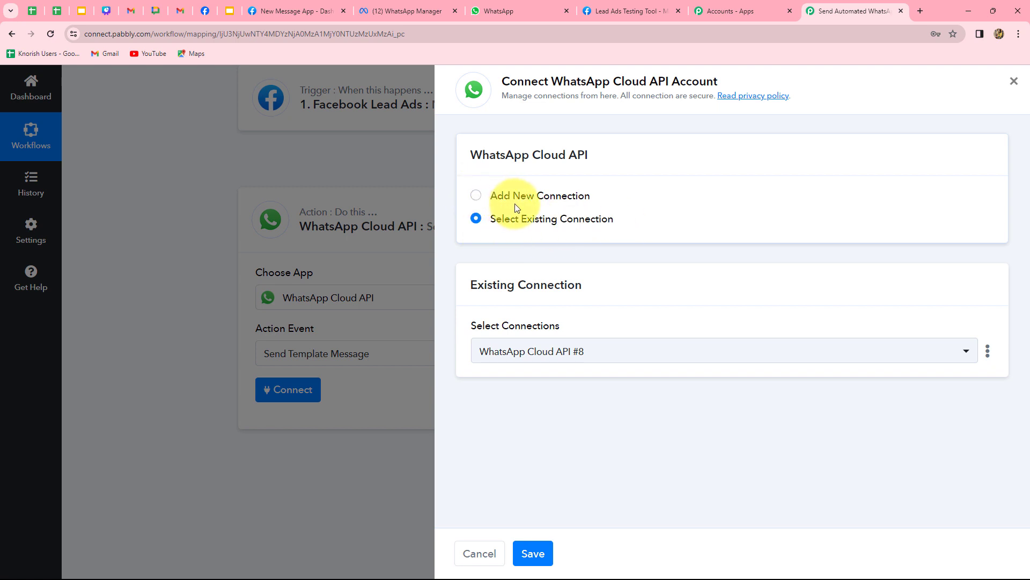
pyautogui.click(476, 196)
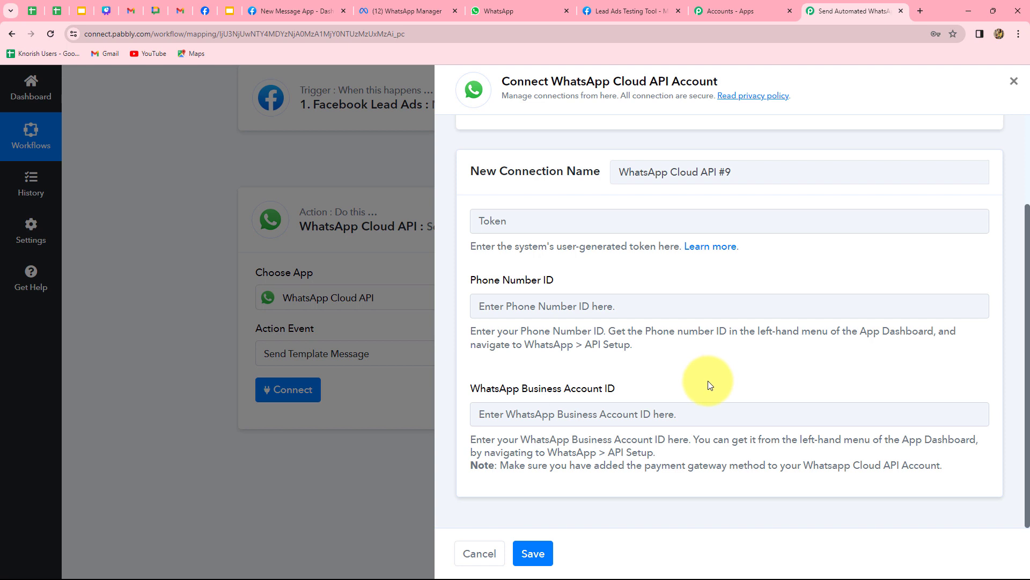
pyautogui.scroll(3, 483, 225)
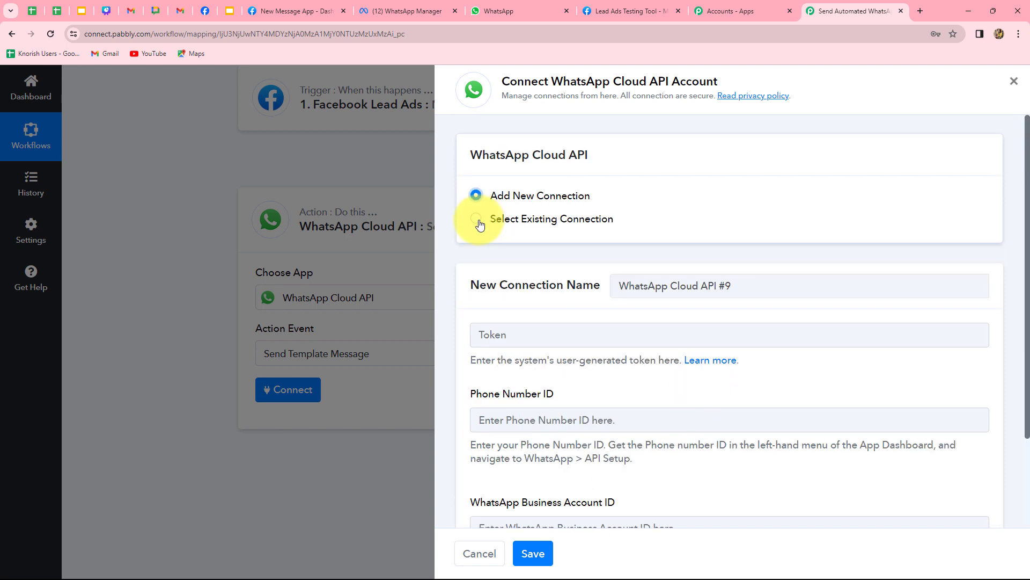
pyautogui.click(476, 219)
pyautogui.click(533, 553)
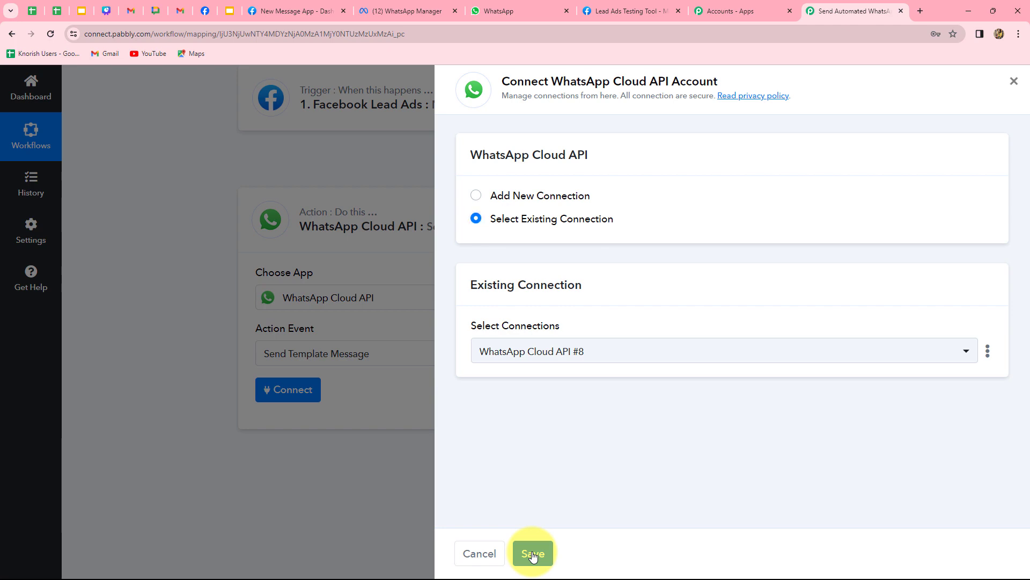
# - Review the connected action's psychiatrist_lead template fields, then bring up WhatsApp Manager's Message templates
pyautogui.scroll(-2, 99, 379)
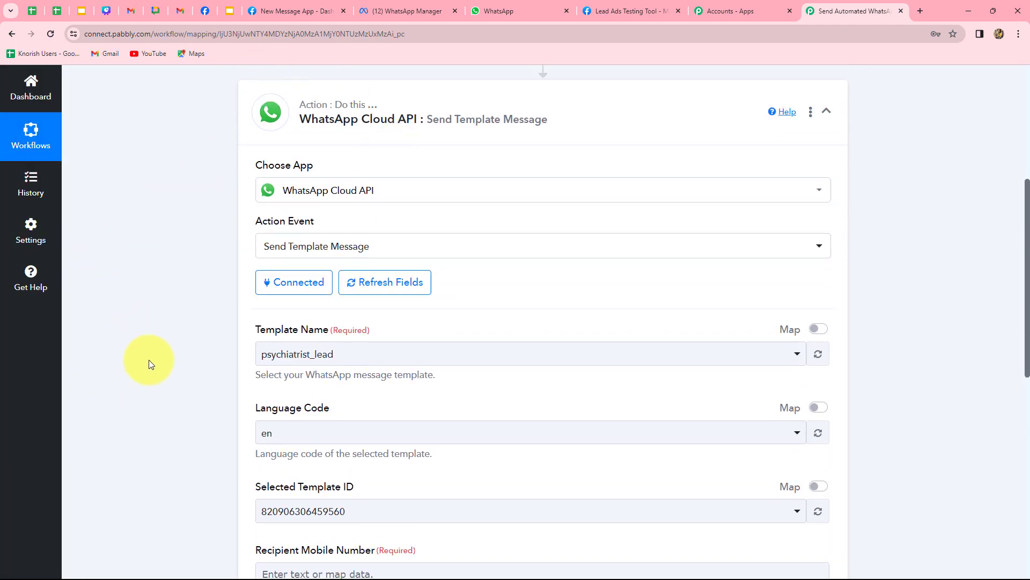
pyautogui.scroll(-3, 150, 361)
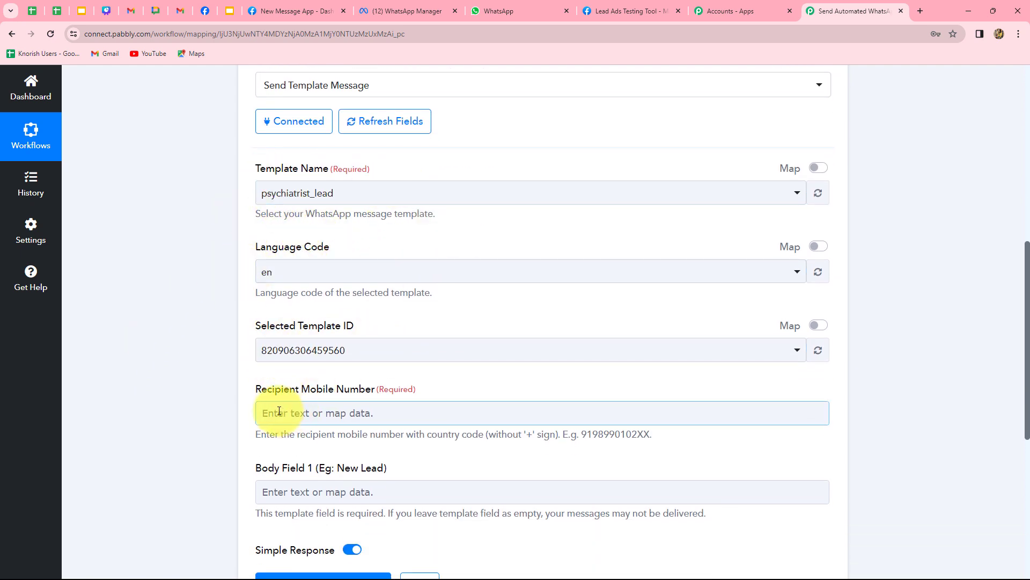
pyautogui.scroll(2, 405, 299)
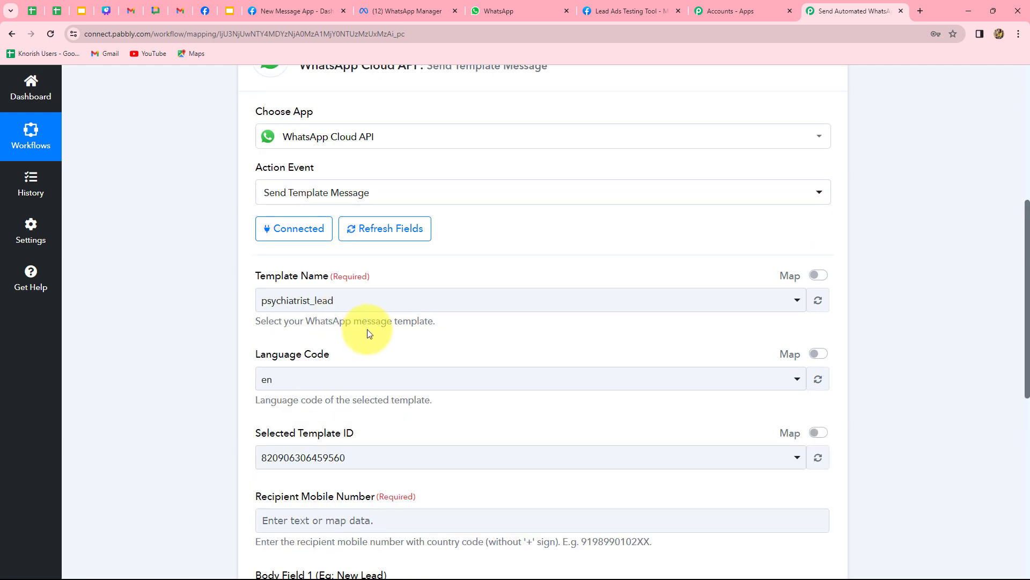
pyautogui.click(393, 8)
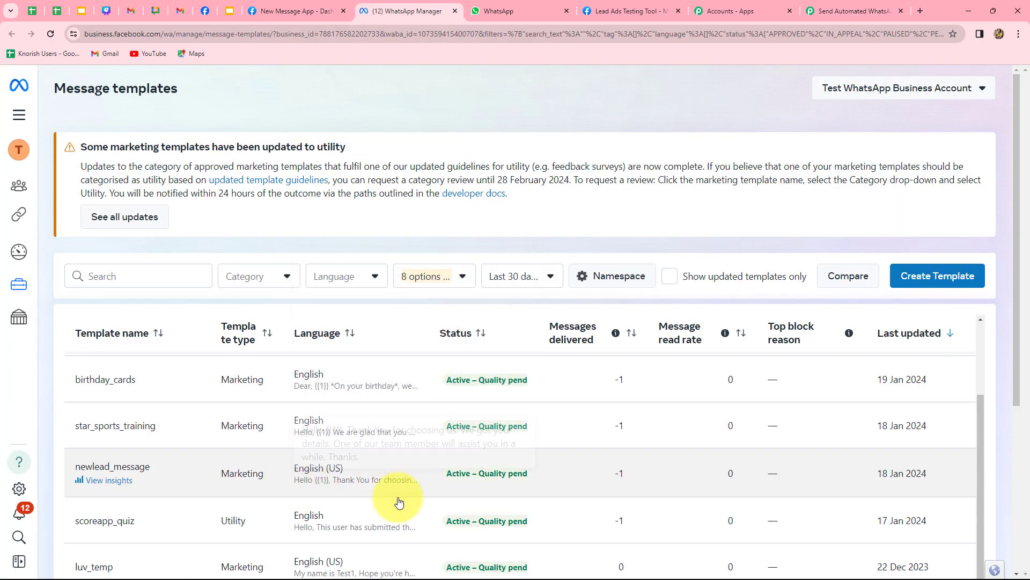
# - Check the newlead_message template's details and wording, then return to the Pabbly workflow
pyautogui.scroll(-1, 403, 495)
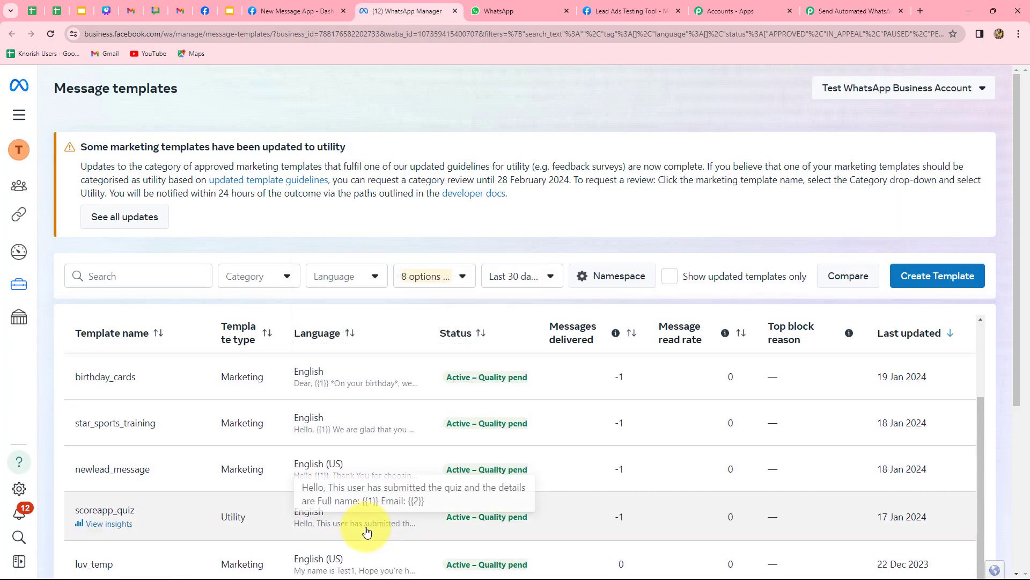
pyautogui.scroll(-3, 172, 530)
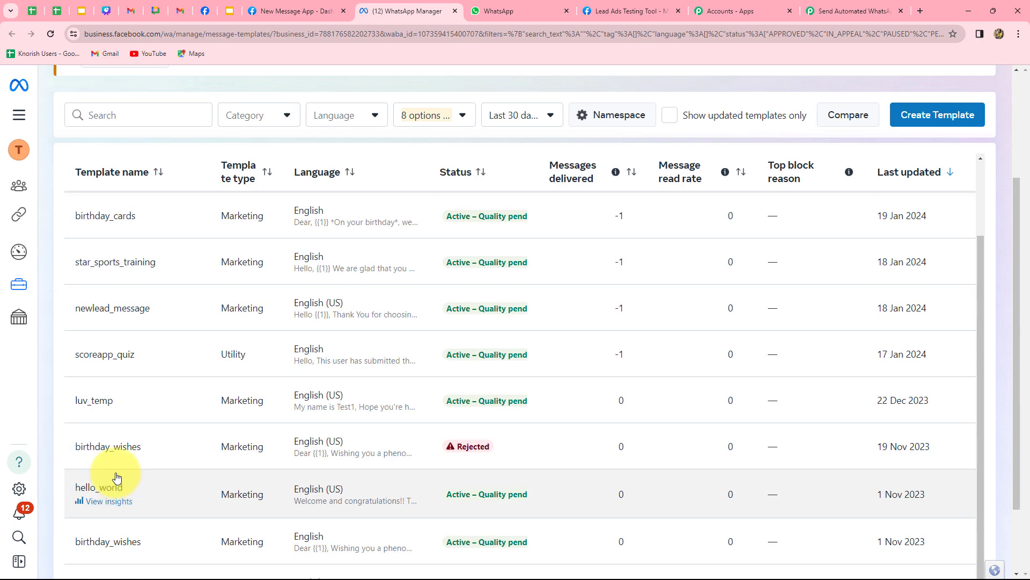
pyautogui.click(113, 312)
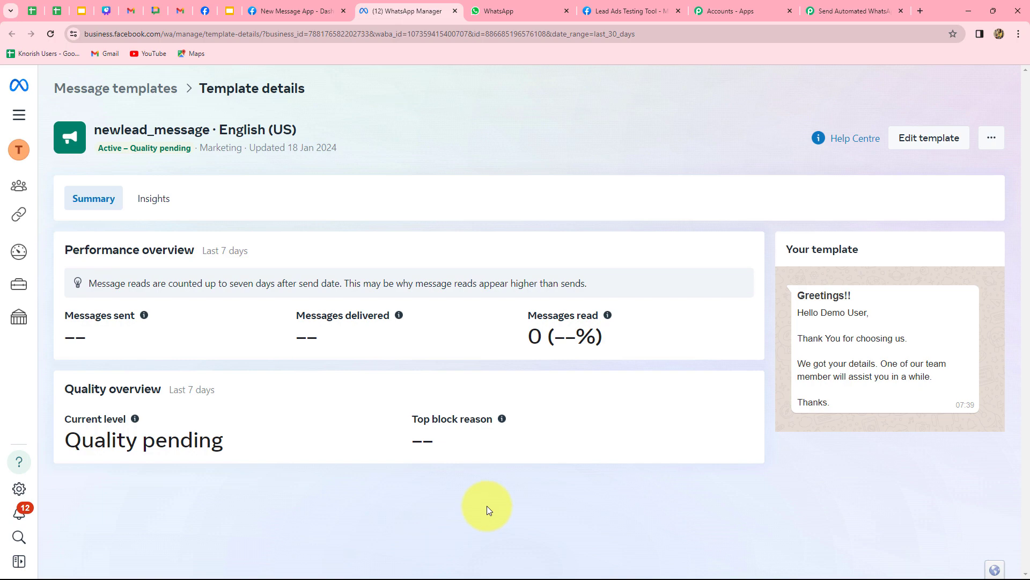
pyautogui.click(832, 11)
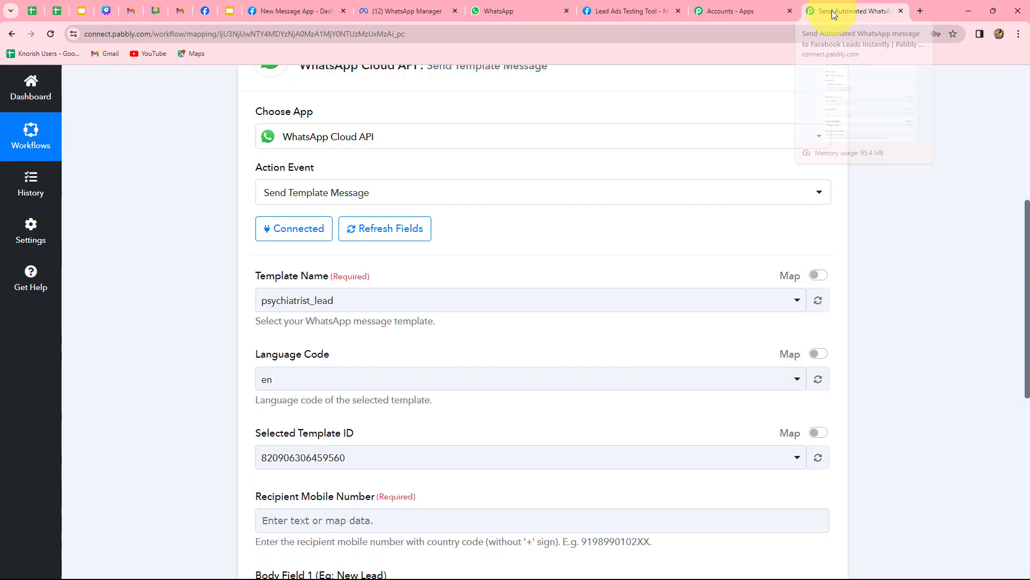
# - Switch the action's Template Name to newlead_message
pyautogui.click(380, 299)
pyautogui.click(324, 459)
pyautogui.scroll(-2, 318, 245)
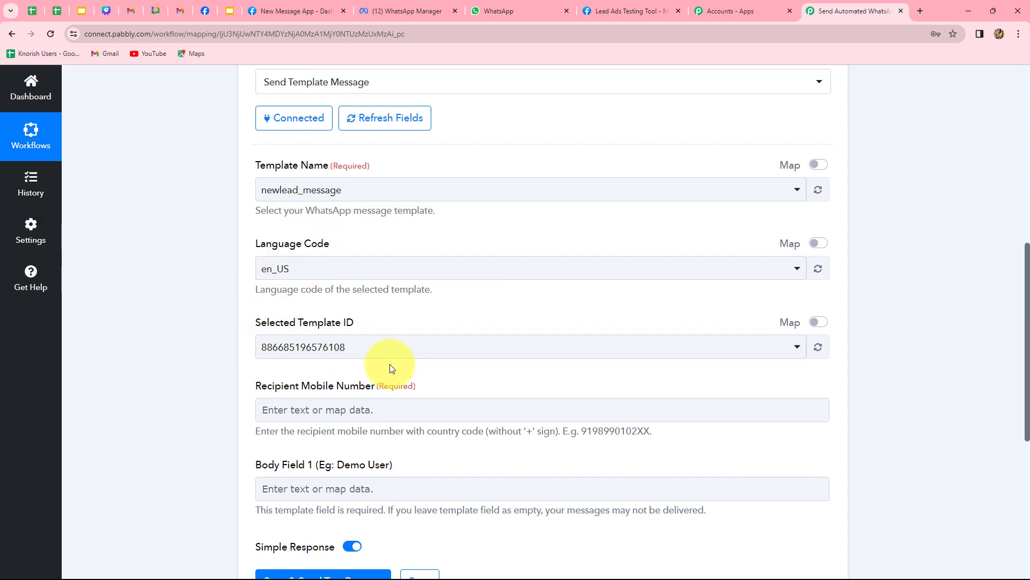
pyautogui.scroll(-4, 389, 369)
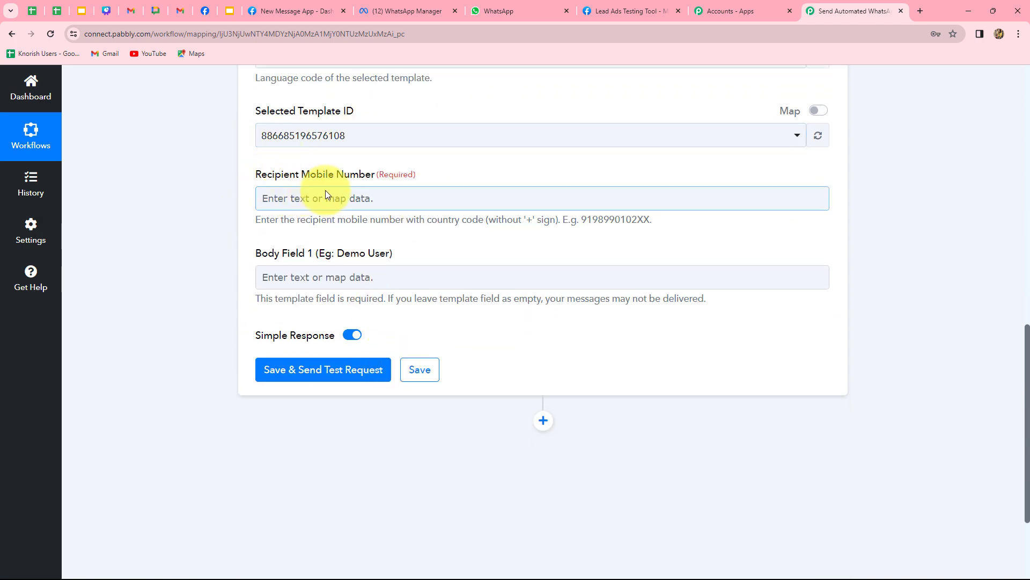
# - Map the lead's Res4 Phone Number into Recipient Mobile Number
pyautogui.click(366, 198)
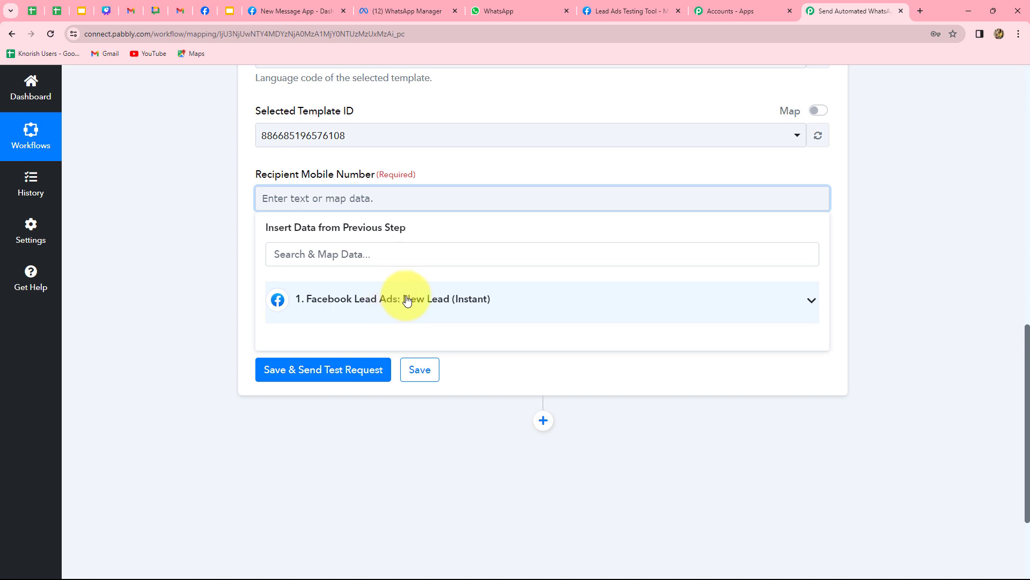
pyautogui.click(407, 300)
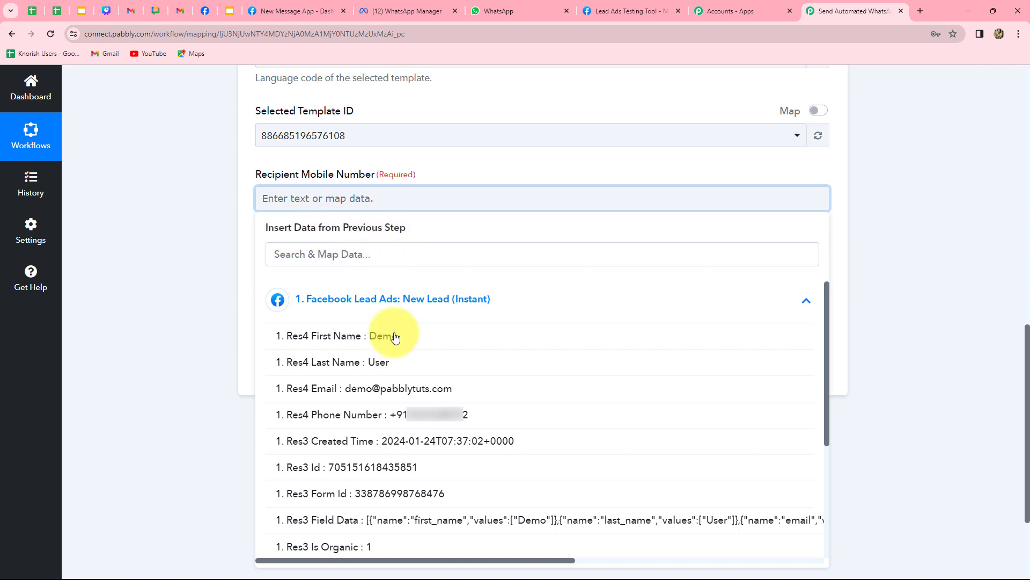
pyautogui.click(416, 421)
pyautogui.click(893, 319)
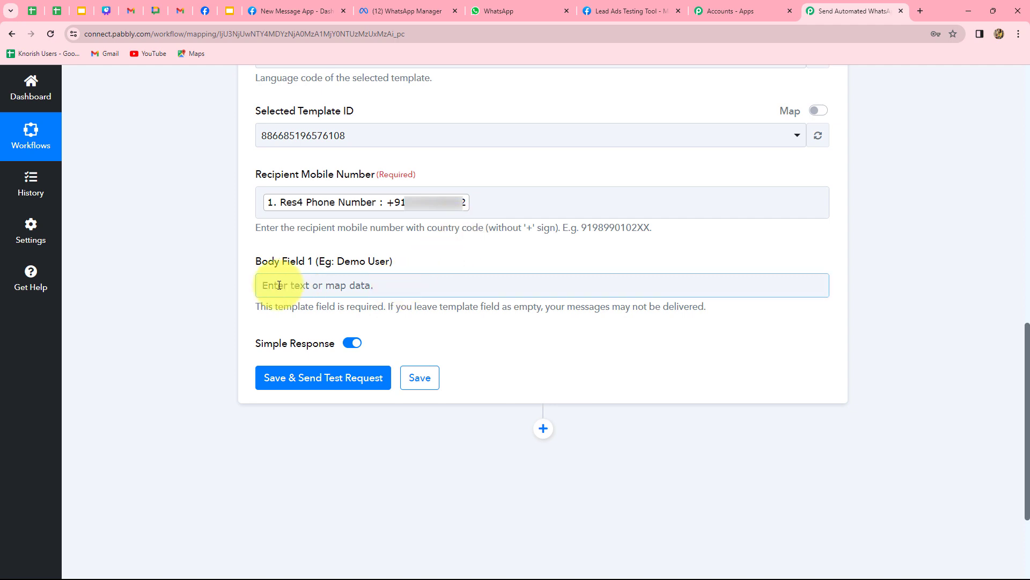
# - Map the lead's Res4 First Name into Body Field 1
pyautogui.scroll(-3, 249, 282)
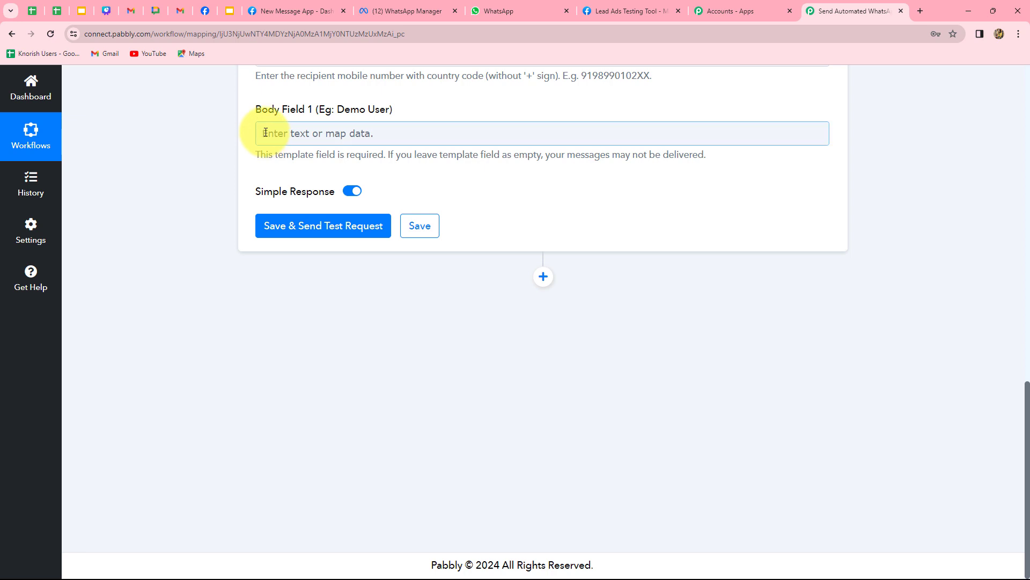
pyautogui.click(407, 134)
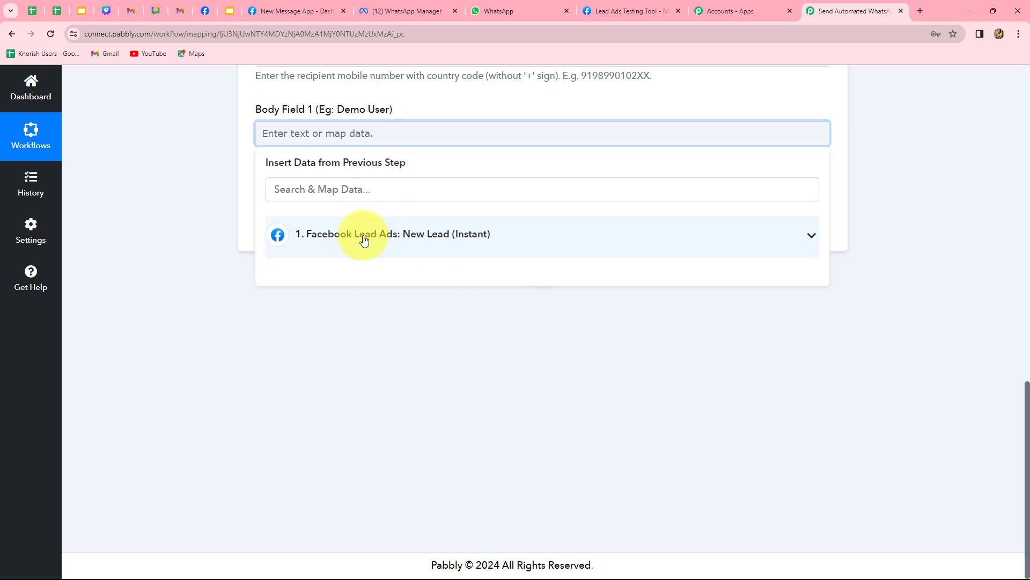
pyautogui.click(366, 237)
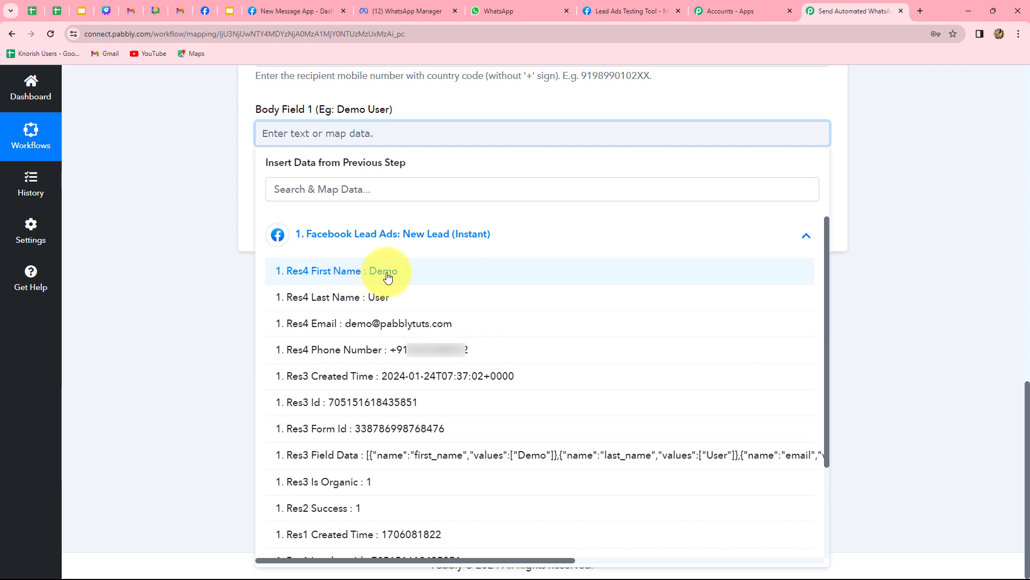
pyautogui.click(388, 276)
pyautogui.click(891, 246)
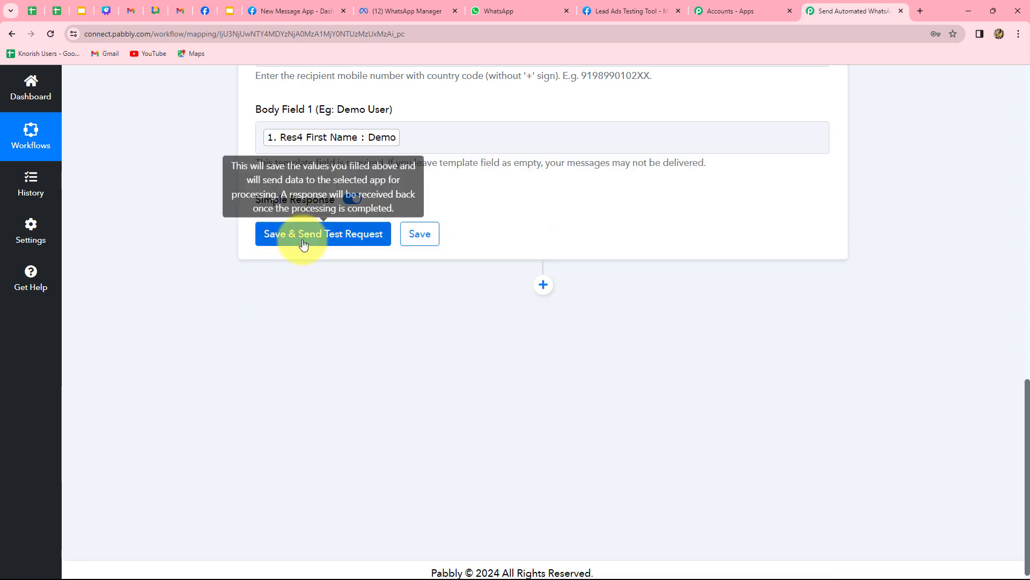
pyautogui.scroll(3, 384, 311)
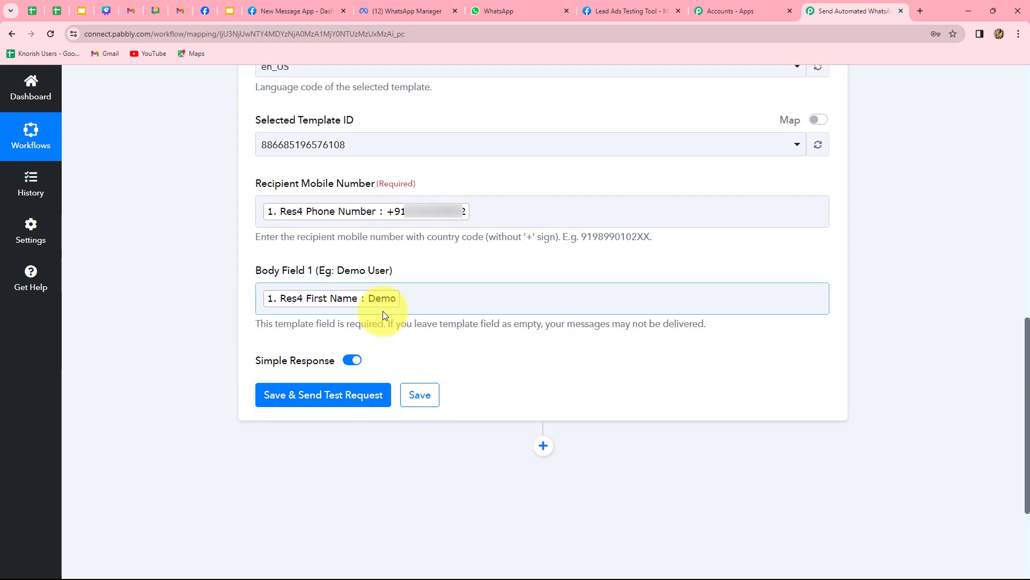
pyautogui.scroll(3, 382, 311)
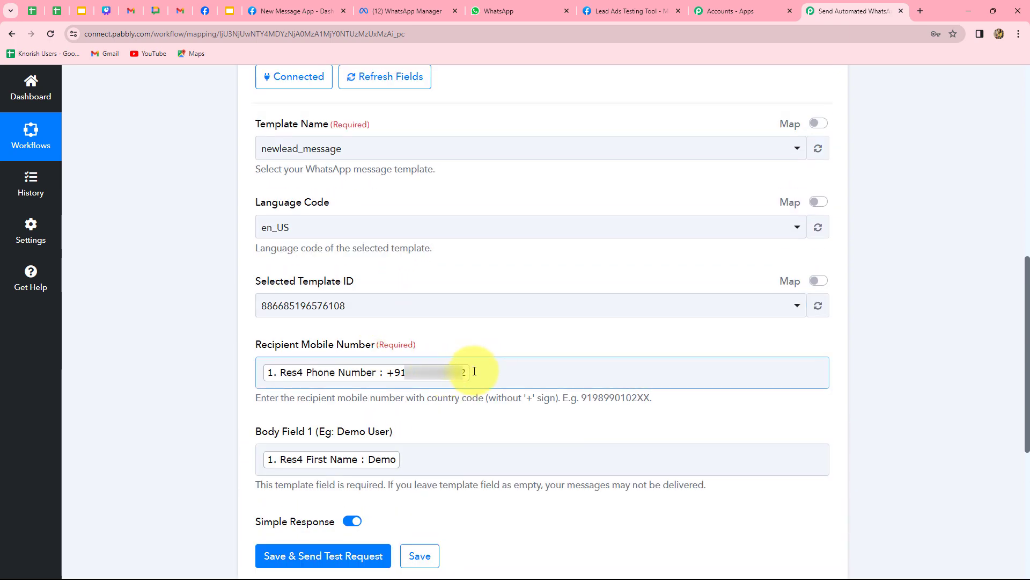
# - Replace the mapped recipient with a fixed test phone number and send a test, confirming accepted status
pyautogui.click(474, 372)
pyautogui.press('BackSpace')
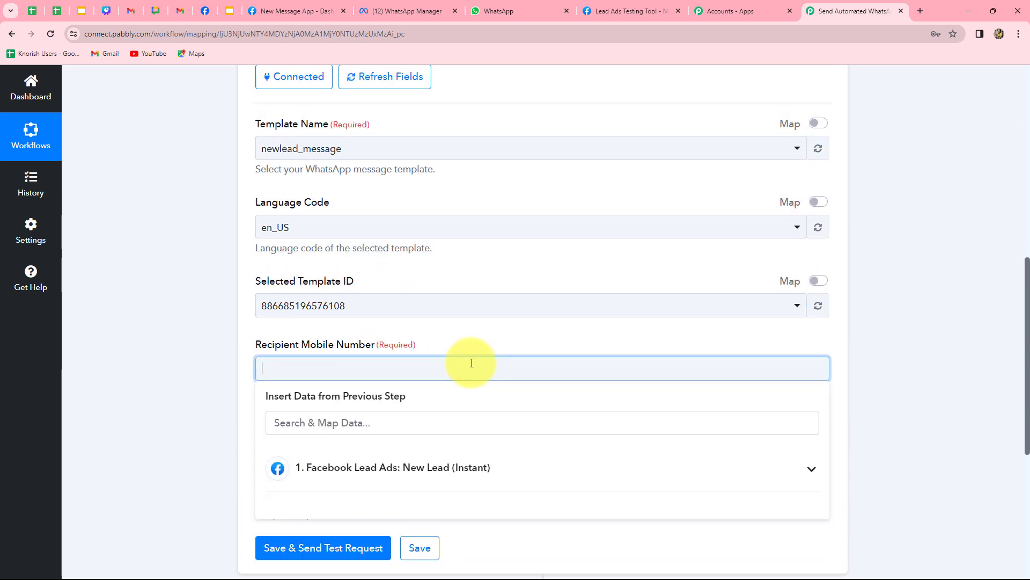
pyautogui.write('916')
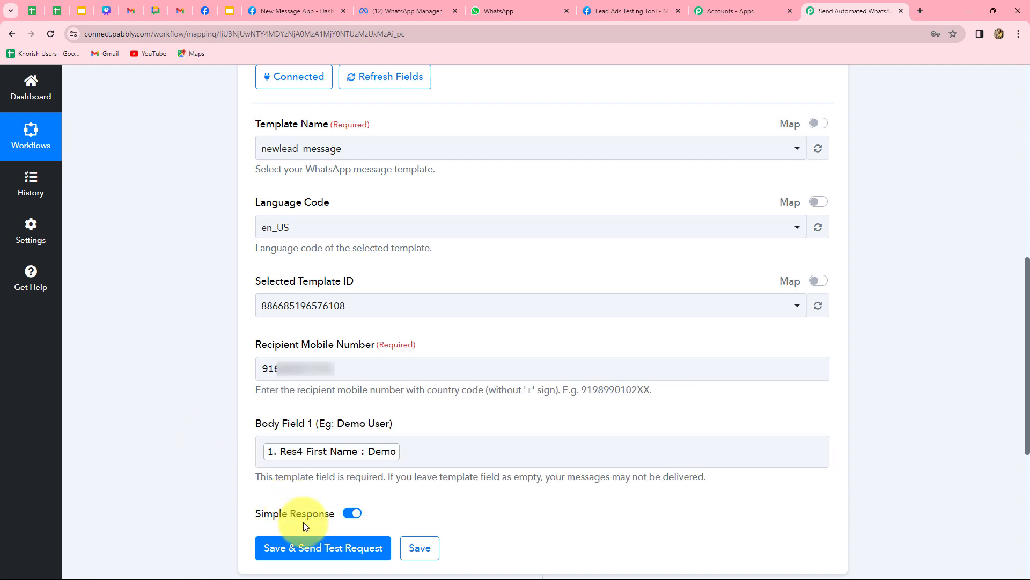
pyautogui.click(313, 546)
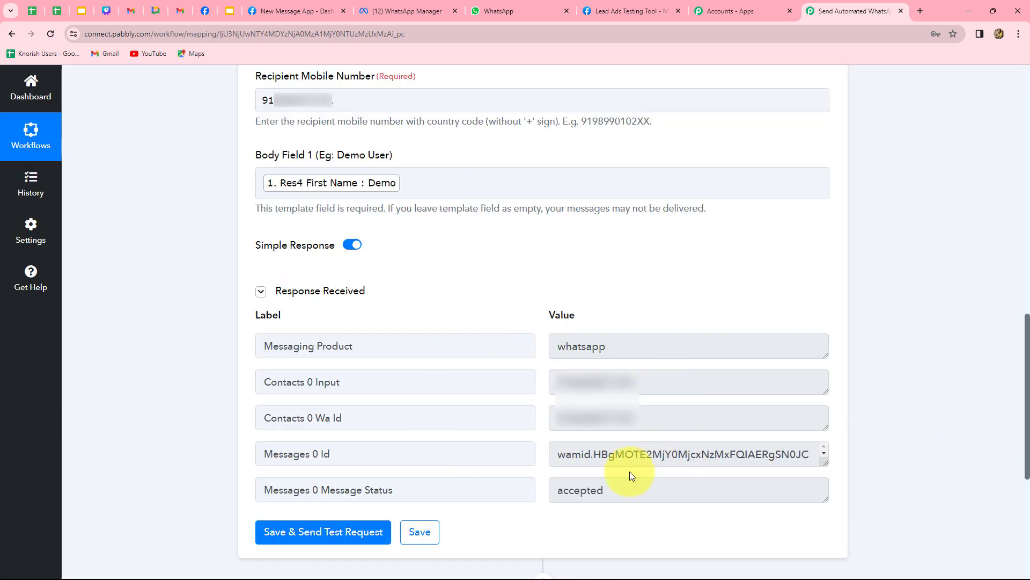
pyautogui.moveTo(553, 489); pyautogui.dragTo(625, 489)
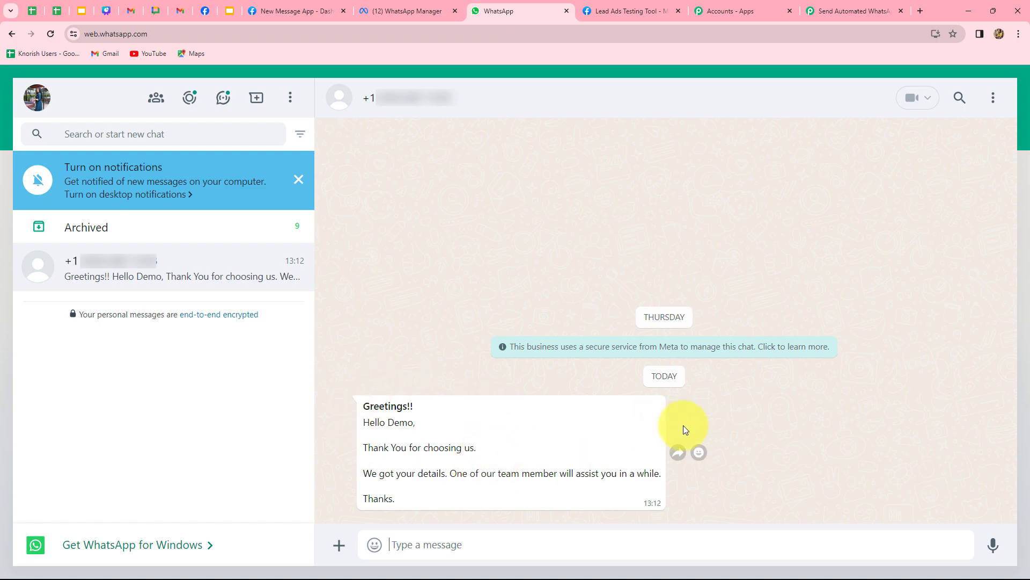
# - Return to the Pabbly workflow page and collapse the WhatsApp Cloud API action step
pyautogui.click(842, 7)
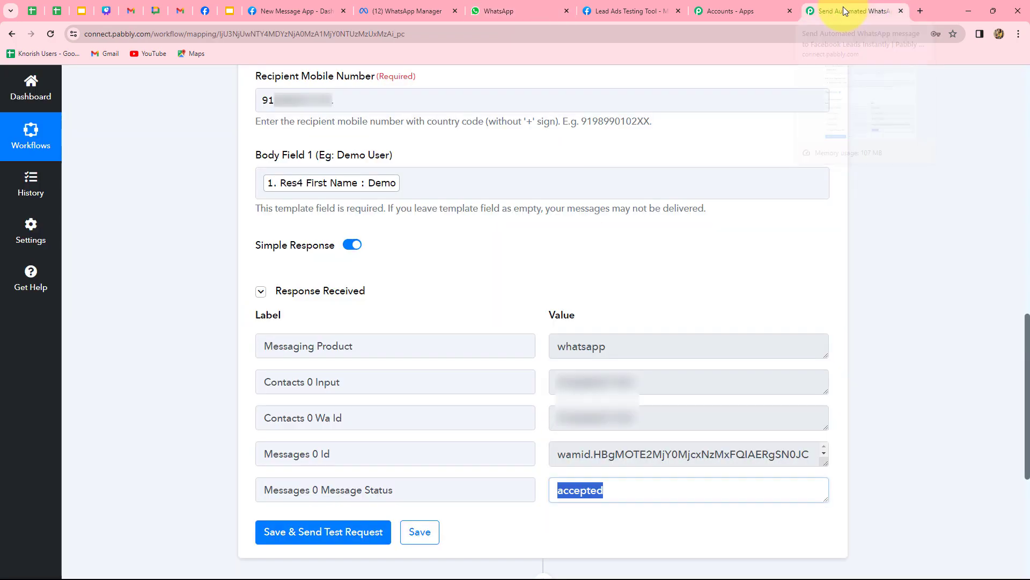
pyautogui.scroll(5, 893, 365)
pyautogui.scroll(8, 894, 369)
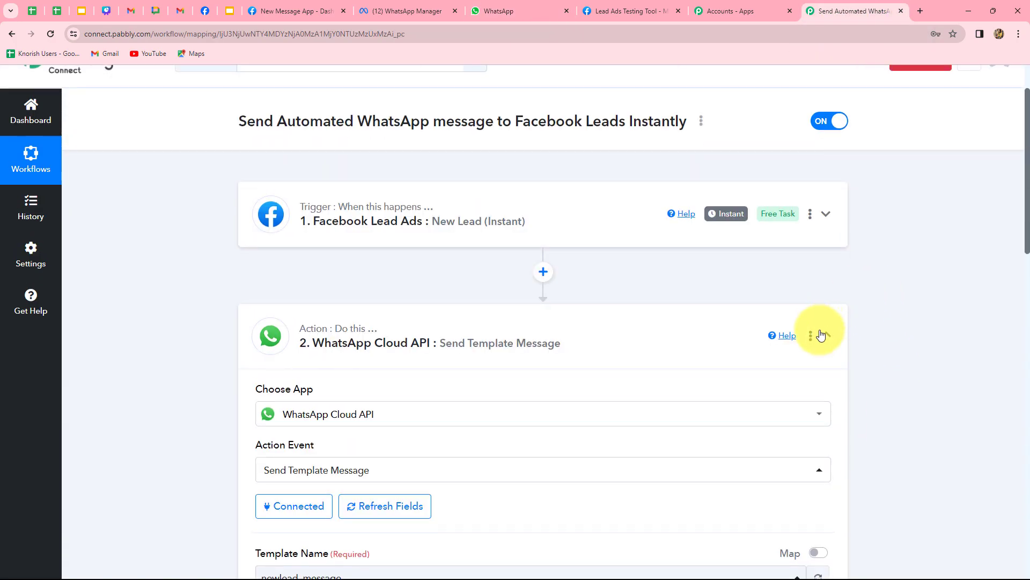
pyautogui.click(826, 334)
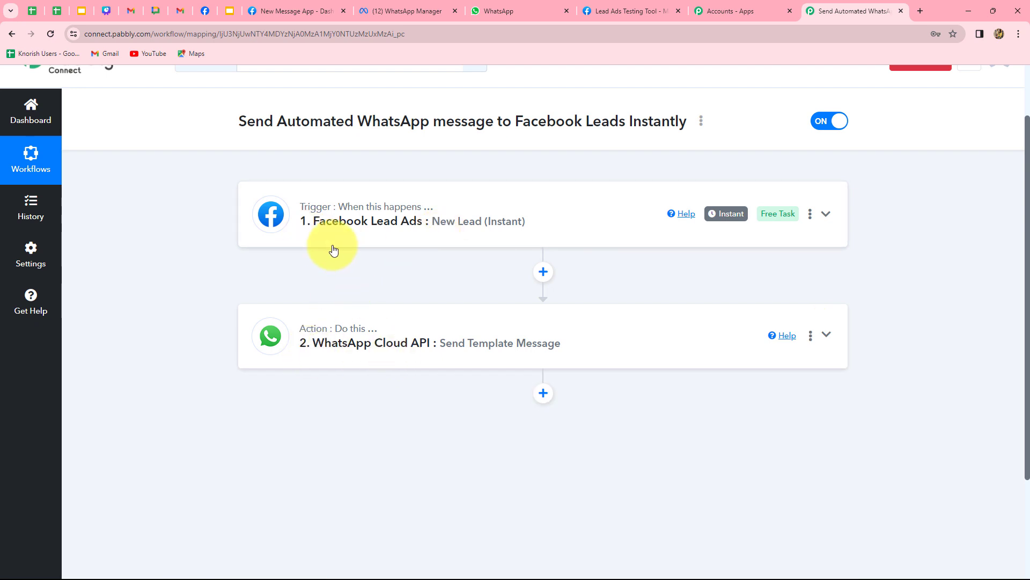